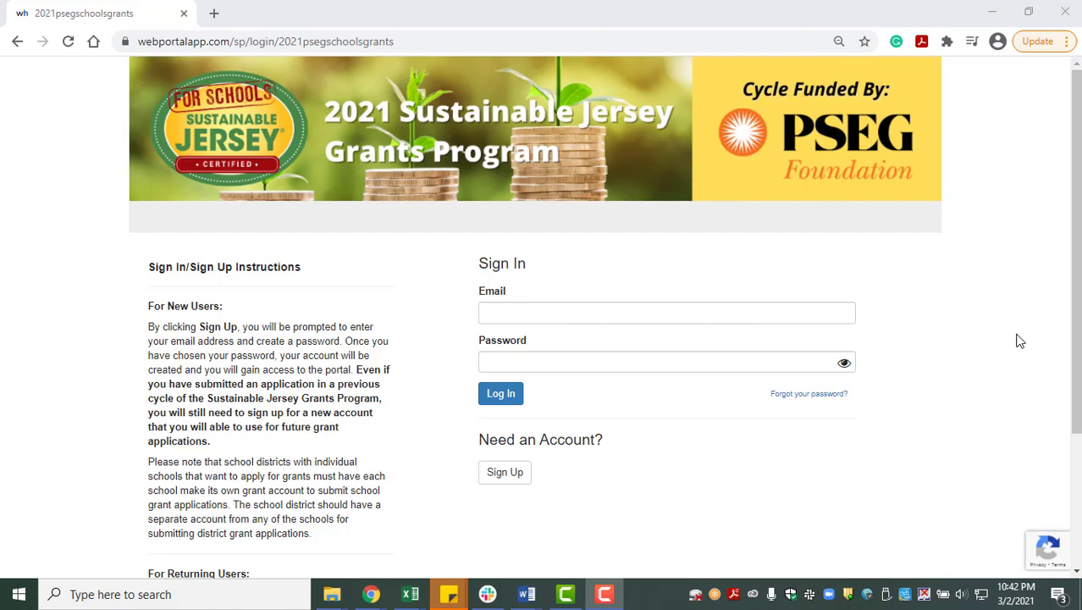
- Scroll down the 2021 Sustainable Jersey Grants Program sign-in page
scroll(1019, 339, down, 2)
- Sign up for a new portal account with the contact e-mail and a confirmed password
click(503, 315)
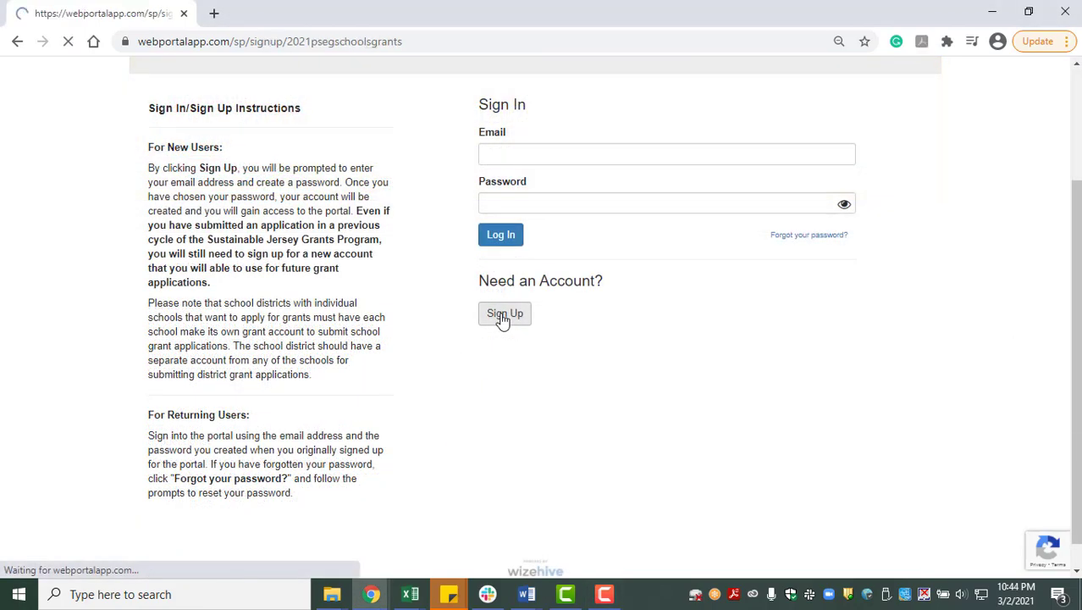
scroll(568, 335, down, 1)
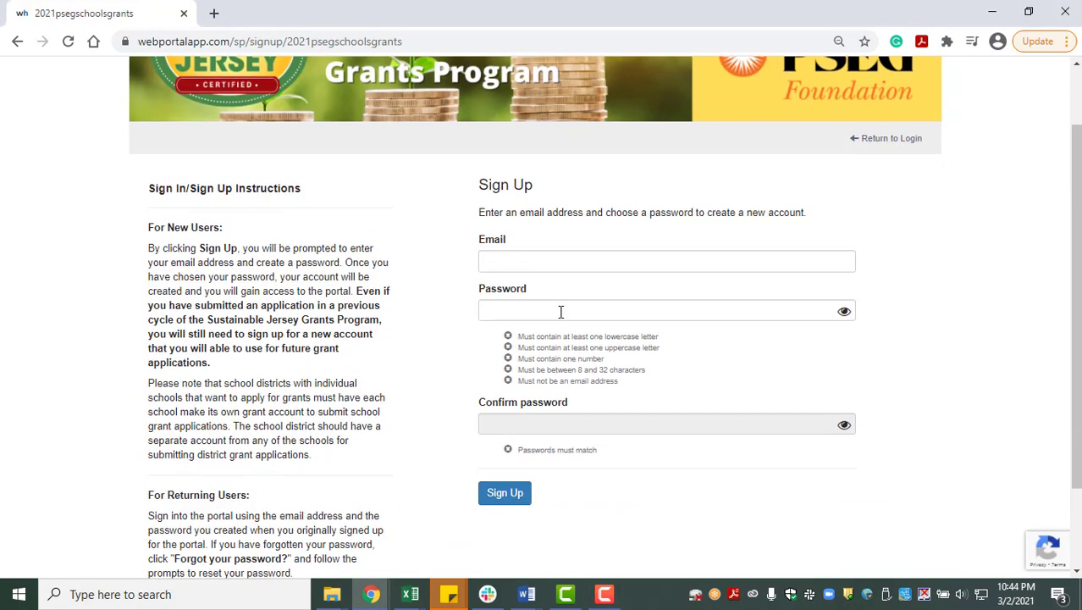
click(543, 264)
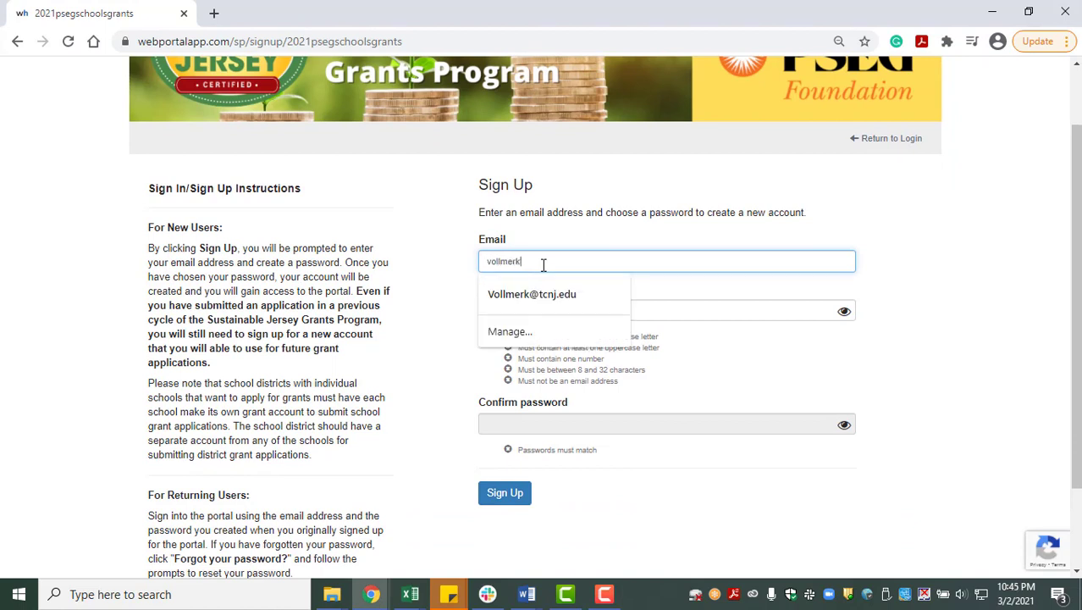
click(674, 309)
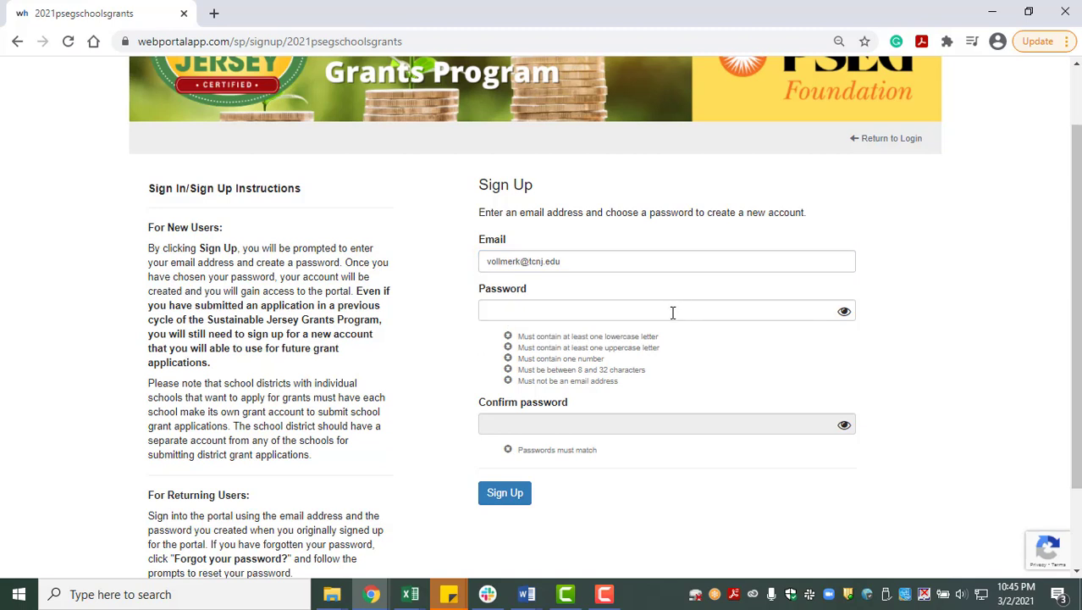
text(•••••••)
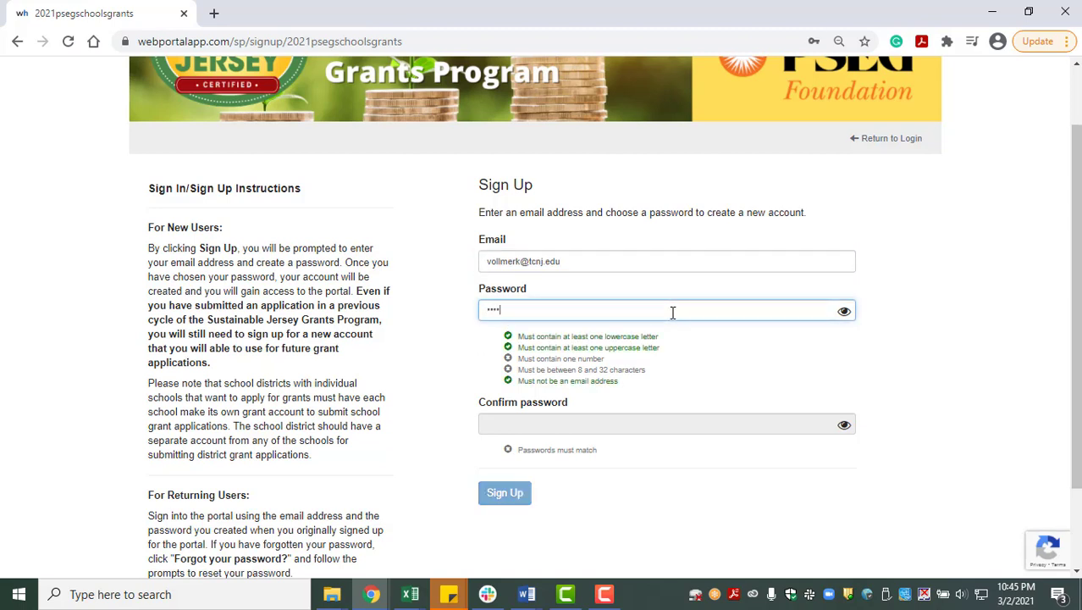
text(••••••)
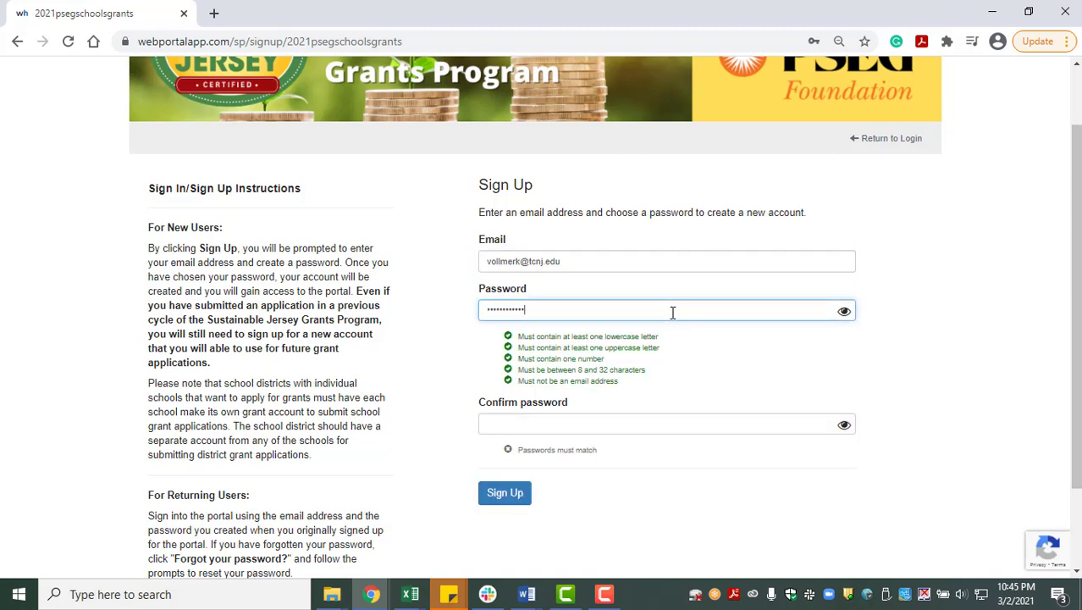
click(595, 423)
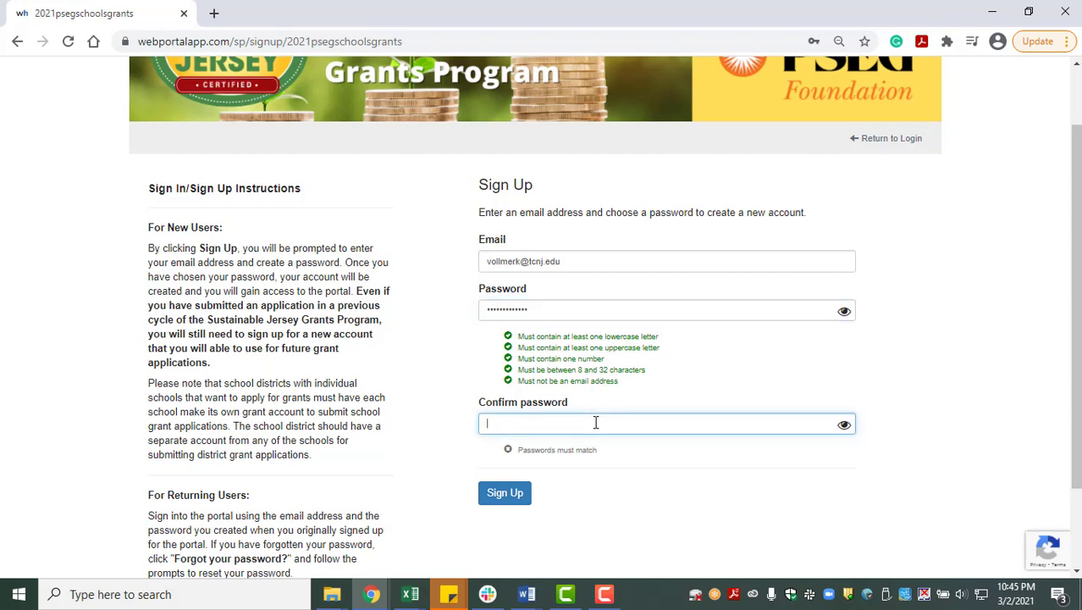
text(•••••••••••••)
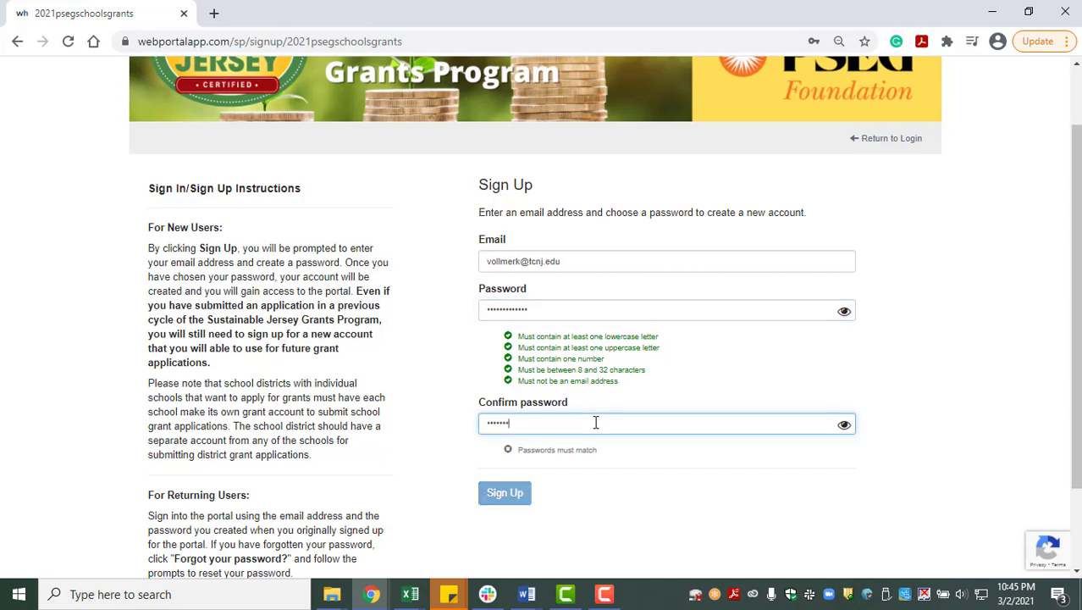
text(•)
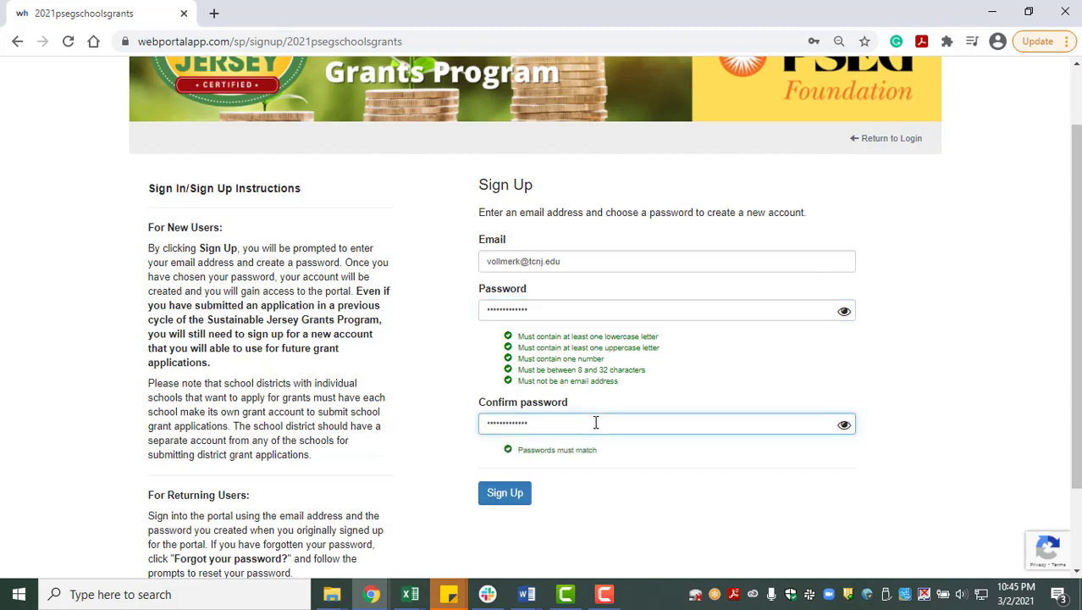
scroll(594, 436, down, 2)
click(503, 388)
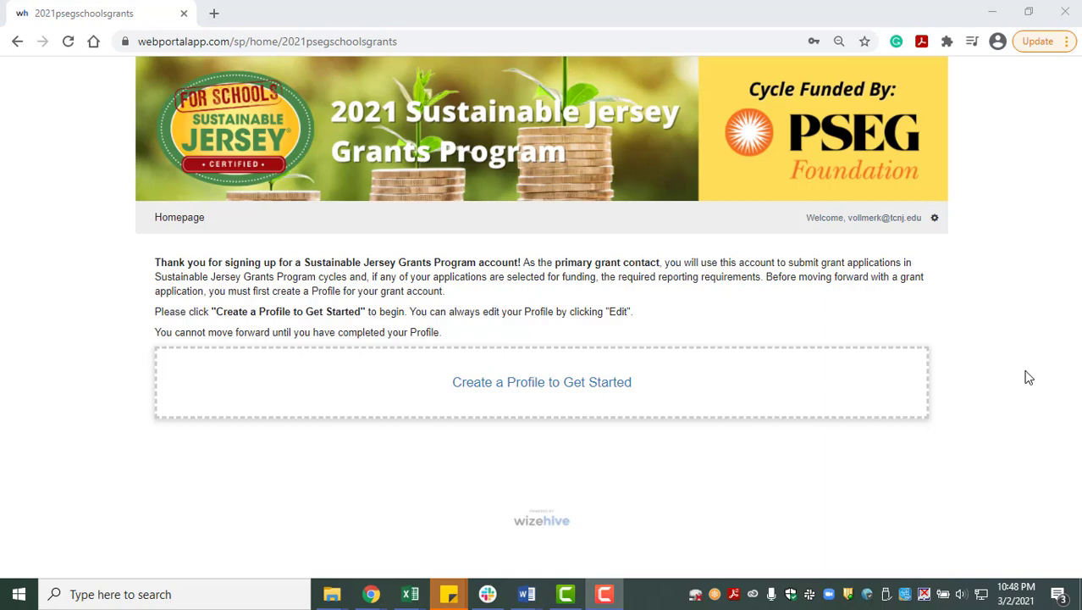
- Start a profile and enter the contact's full name and title Grants Program Coordinator
click(677, 404)
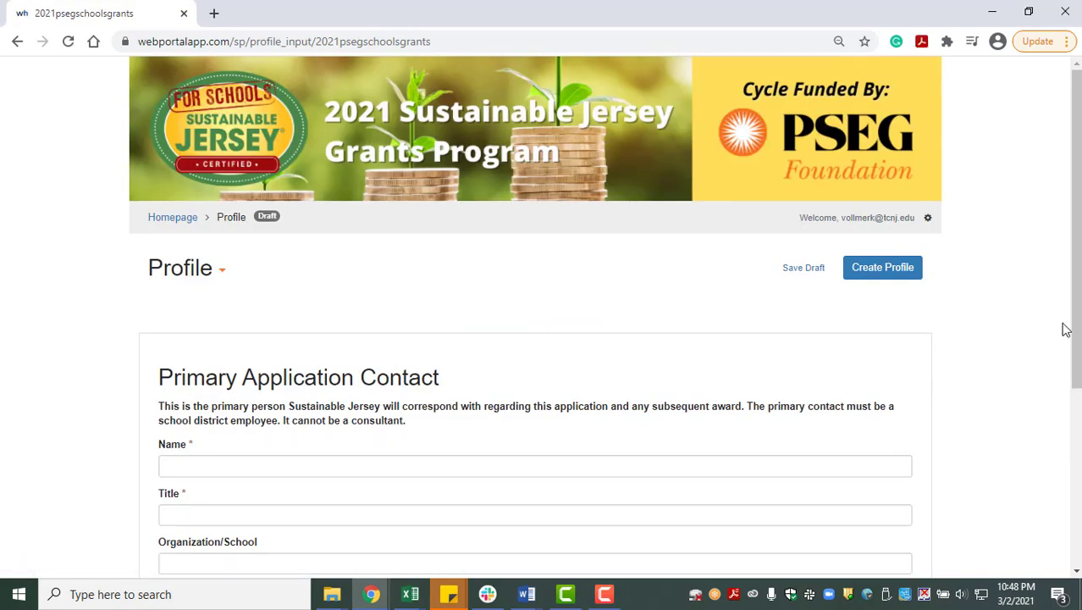
drag(1075, 315, 1077, 444)
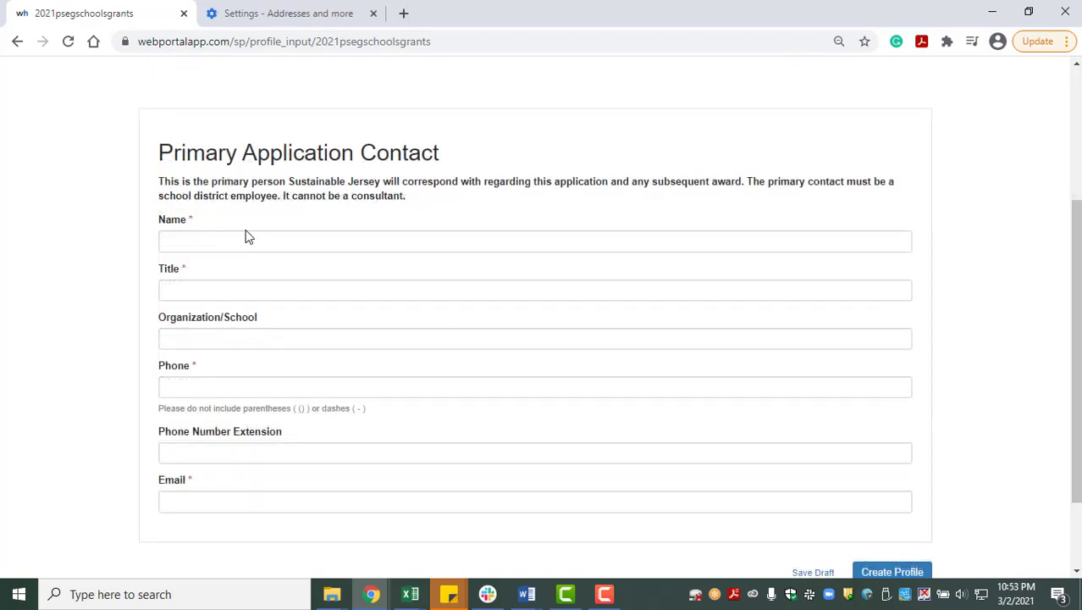
click(242, 238)
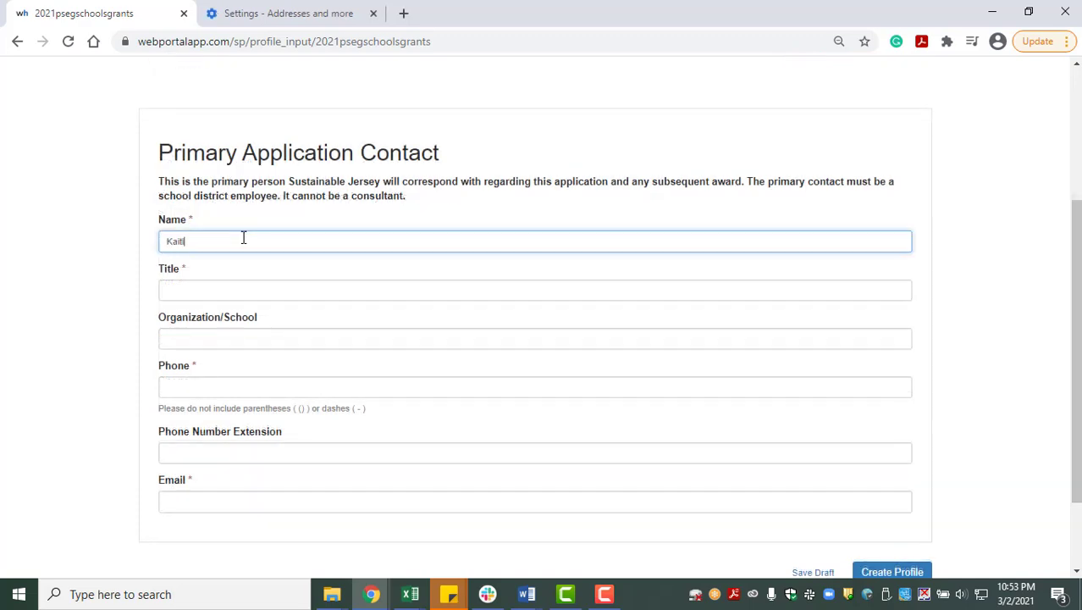
click(233, 284)
text(Grant)
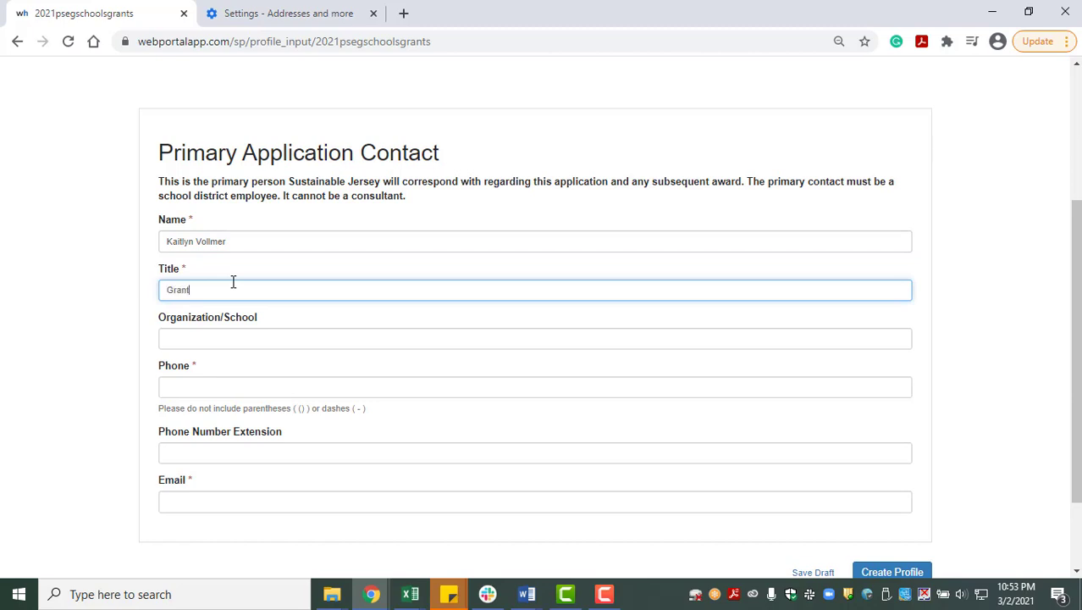
text(s Program Coordinator)
- Add organization Sustainable Jersey, the contact's phone number and e-mail, and save the profile
click(203, 332)
text(Su)
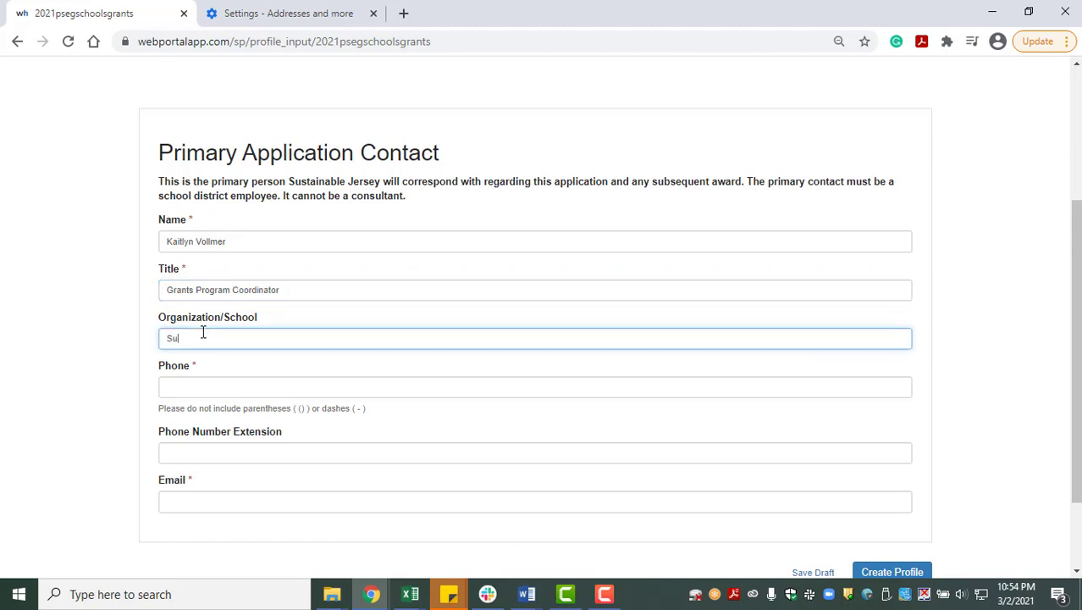
text(stainable Jersey)
click(198, 389)
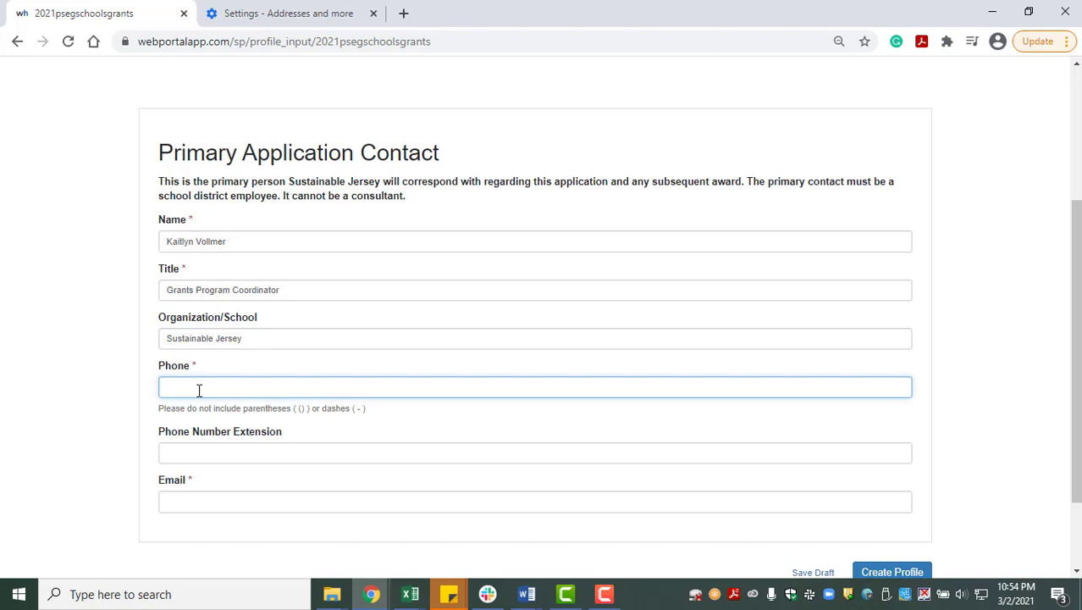
click(182, 501)
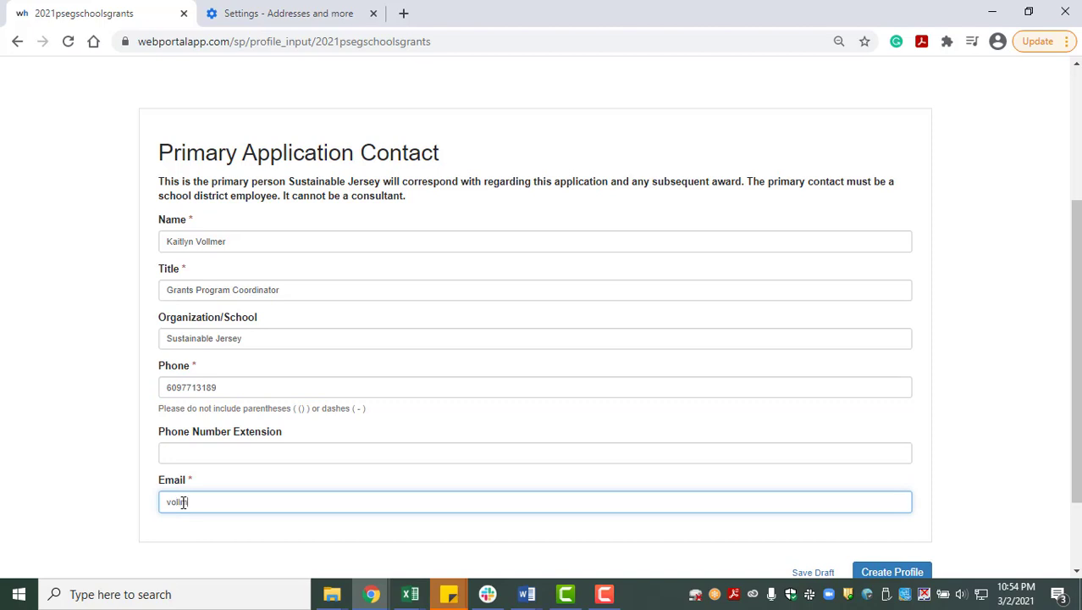
scroll(562, 332, down, 3)
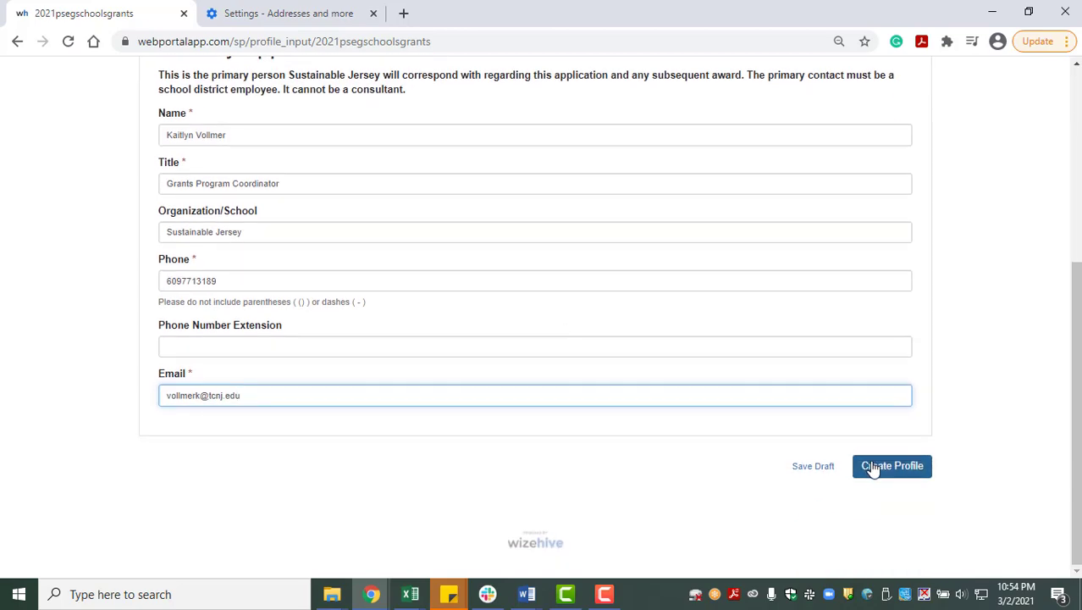
click(872, 467)
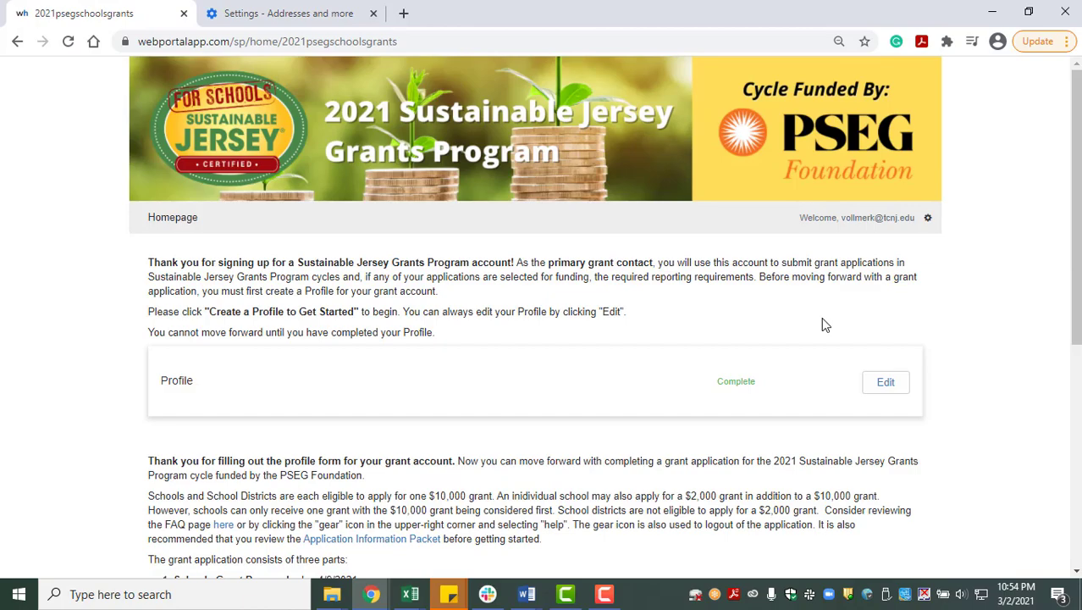
- Review the homepage grant instructions and open the gear menu with Help and Logout
scroll(825, 325, down, 2)
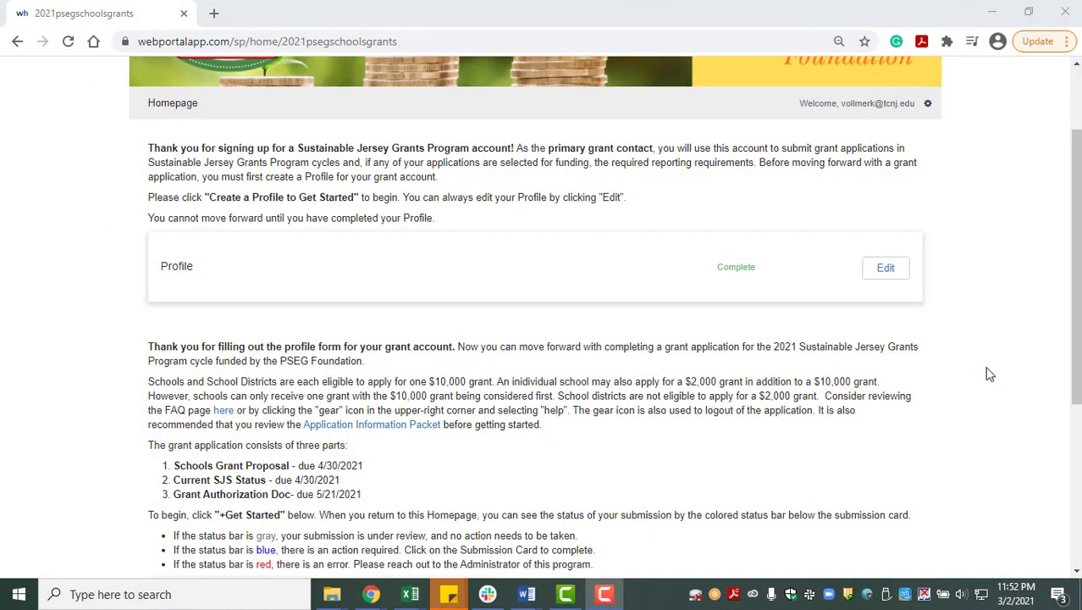
scroll(988, 374, down, 1)
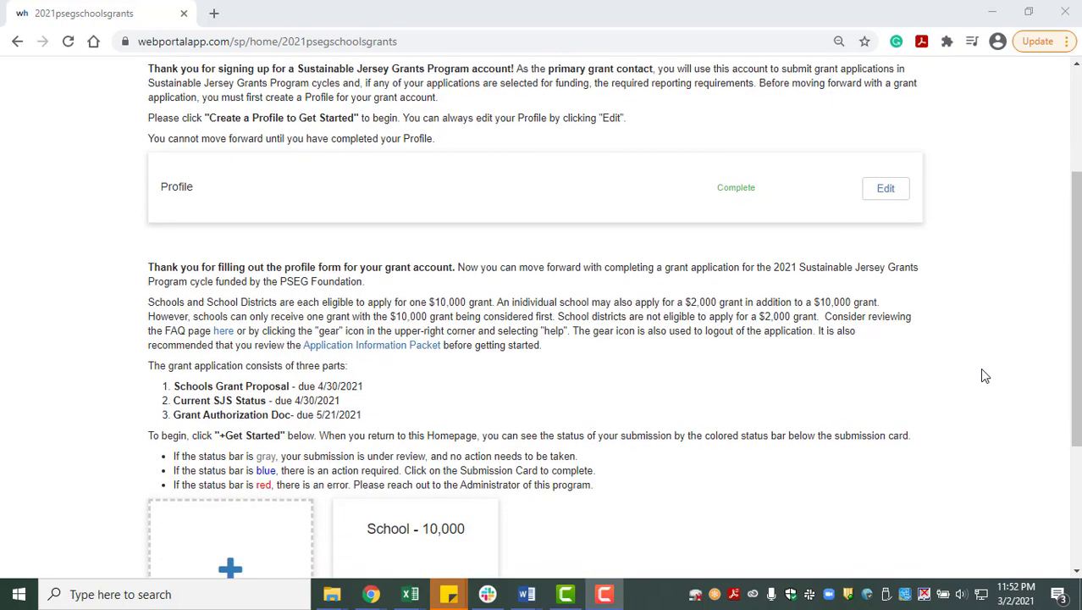
scroll(984, 375, down, 1)
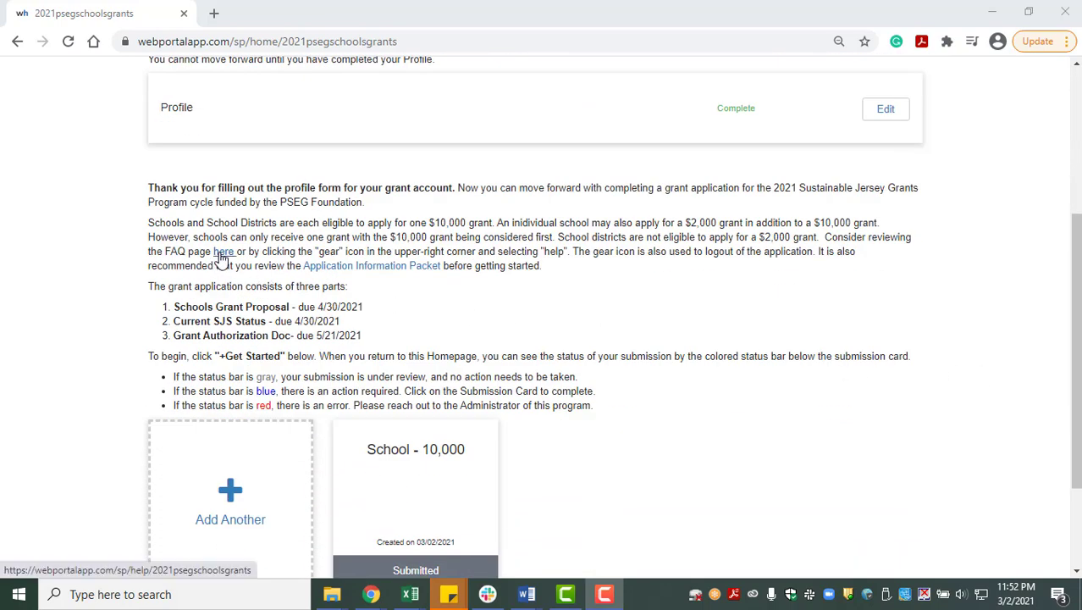
scroll(908, 418, up, 3)
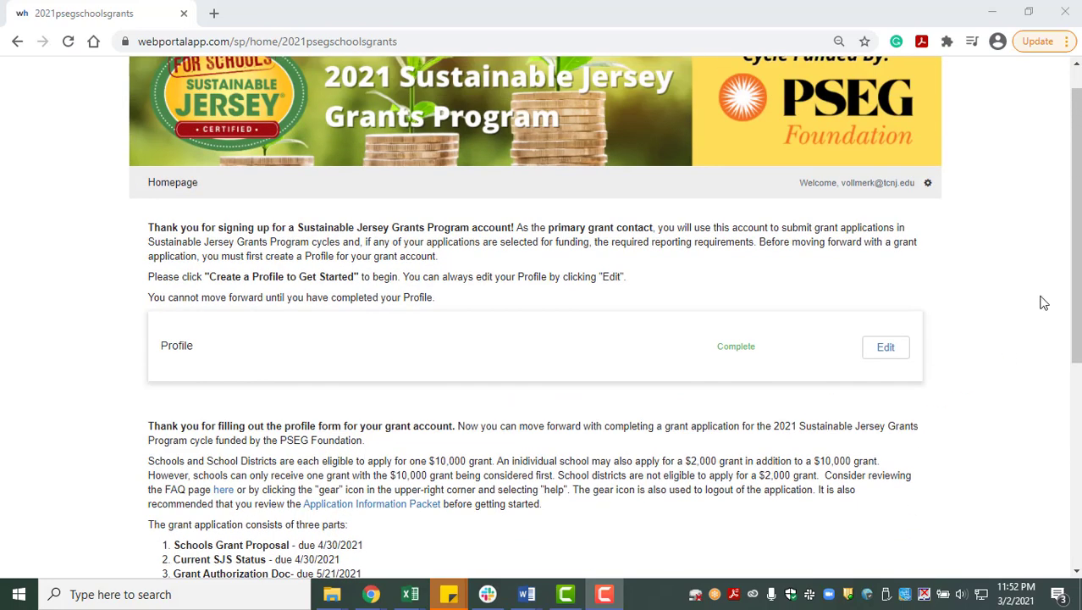
click(928, 184)
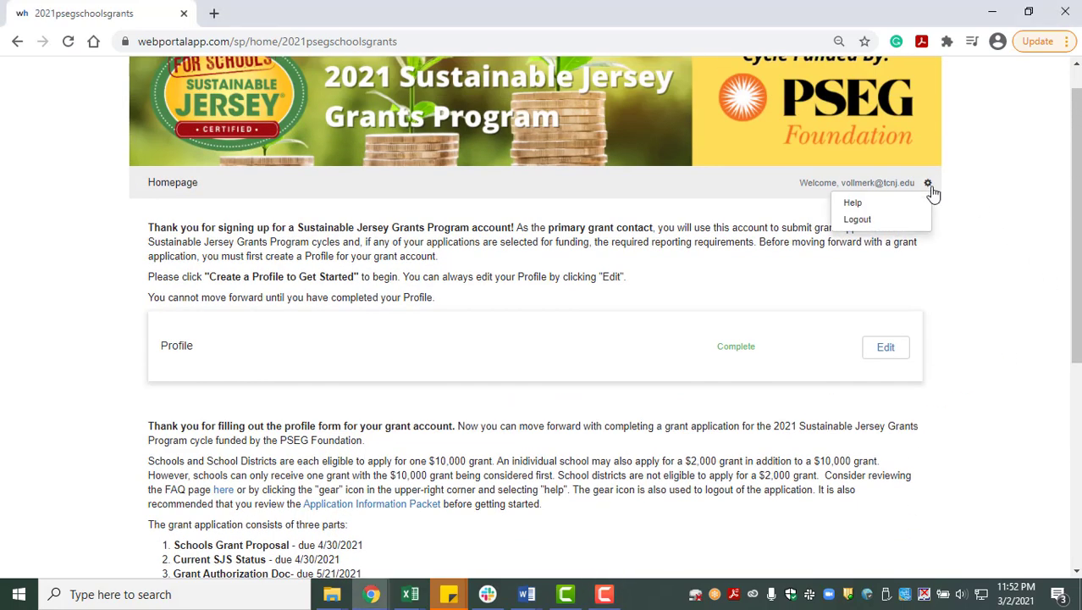
- Open the Help FAQ and follow its 'here' link to the Sustainable Jersey grant cycle page
click(857, 209)
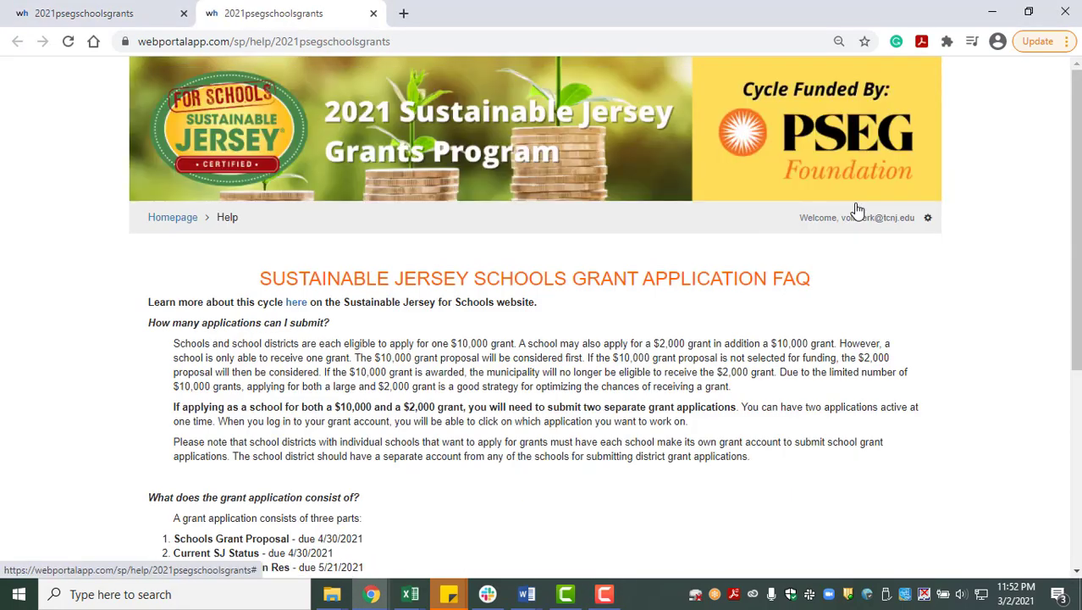
scroll(759, 408, down, 1)
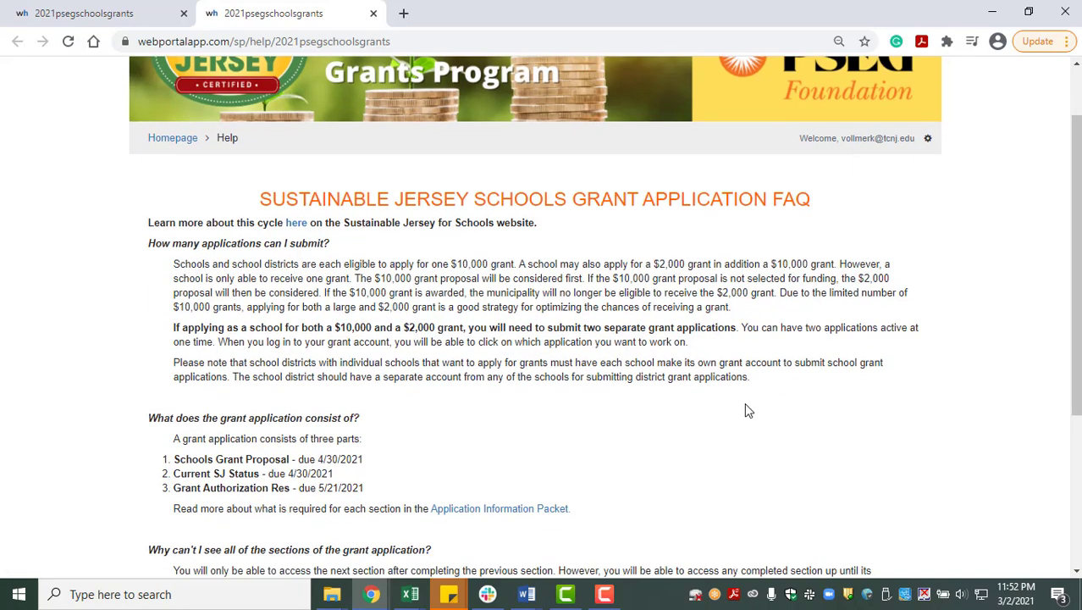
click(298, 223)
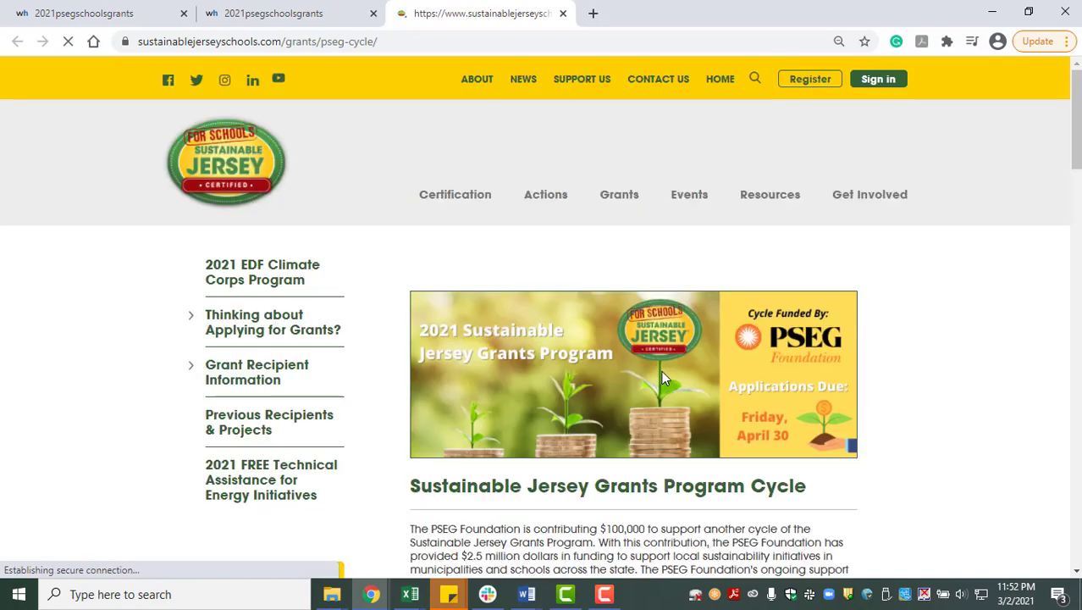
scroll(693, 359, down, 4)
scroll(693, 359, down, 3)
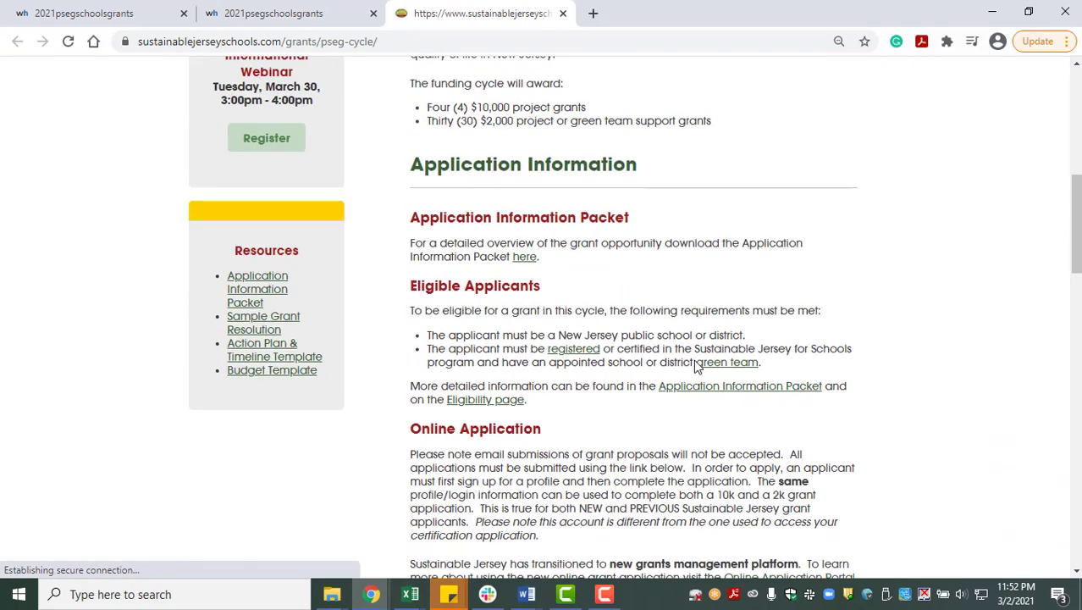
scroll(375, 125, up, 1)
- Go back to the FAQ tab and return to the portal homepage via the breadcrumb
click(301, 14)
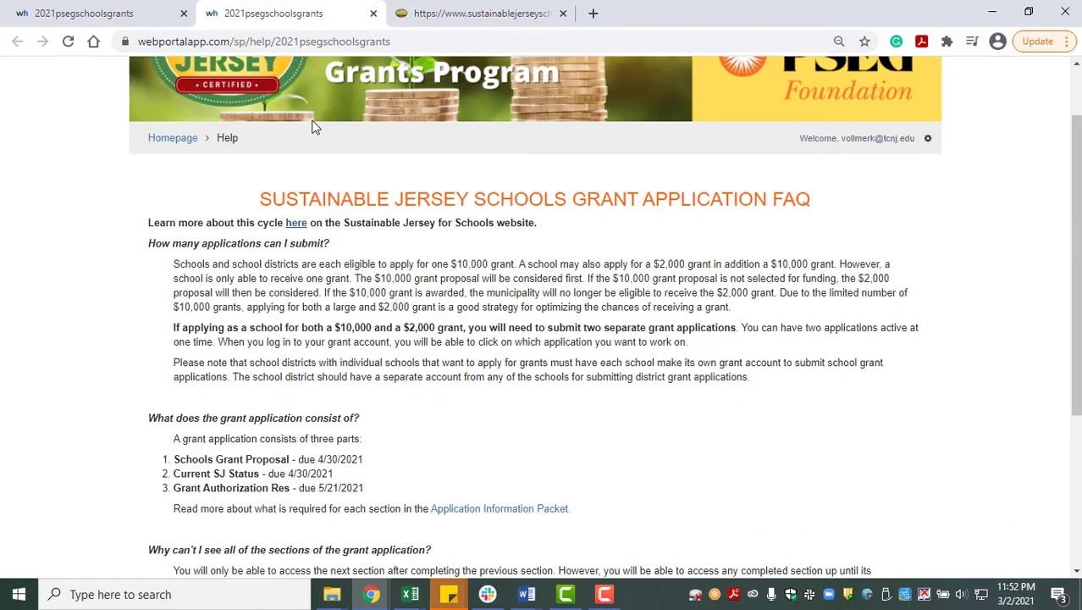
click(179, 144)
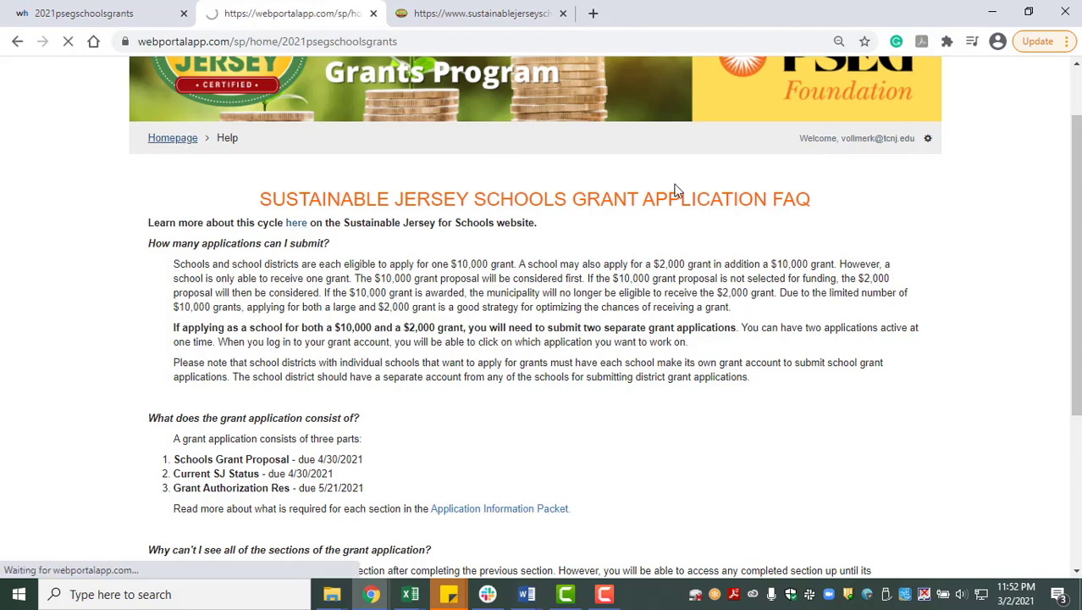
scroll(675, 190, down, 3)
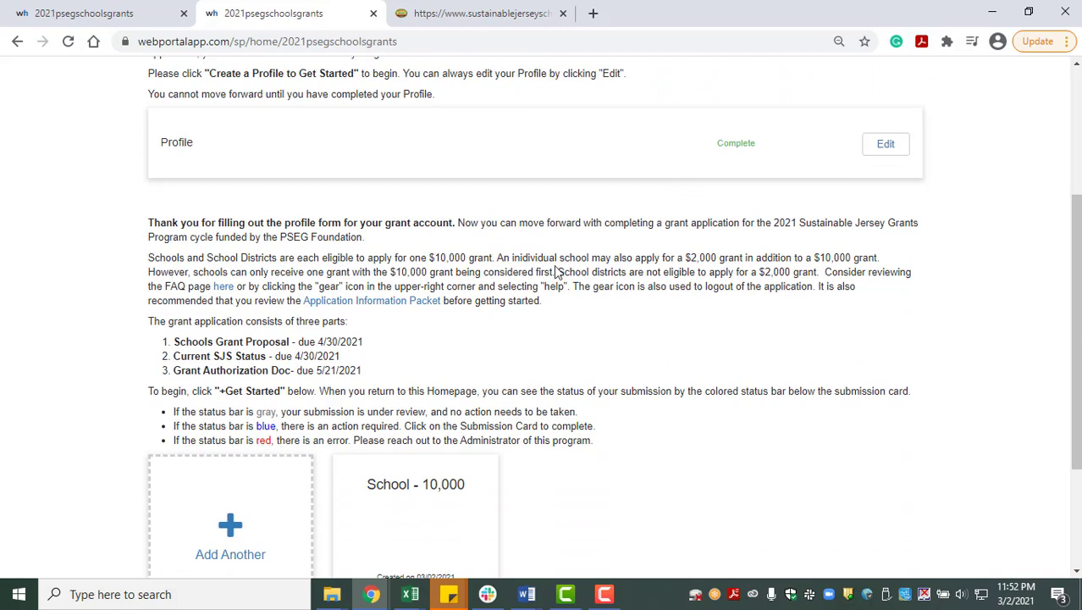
- Open the Application Information Packet PDF in a new tab, then return to the portal tab
click(417, 302)
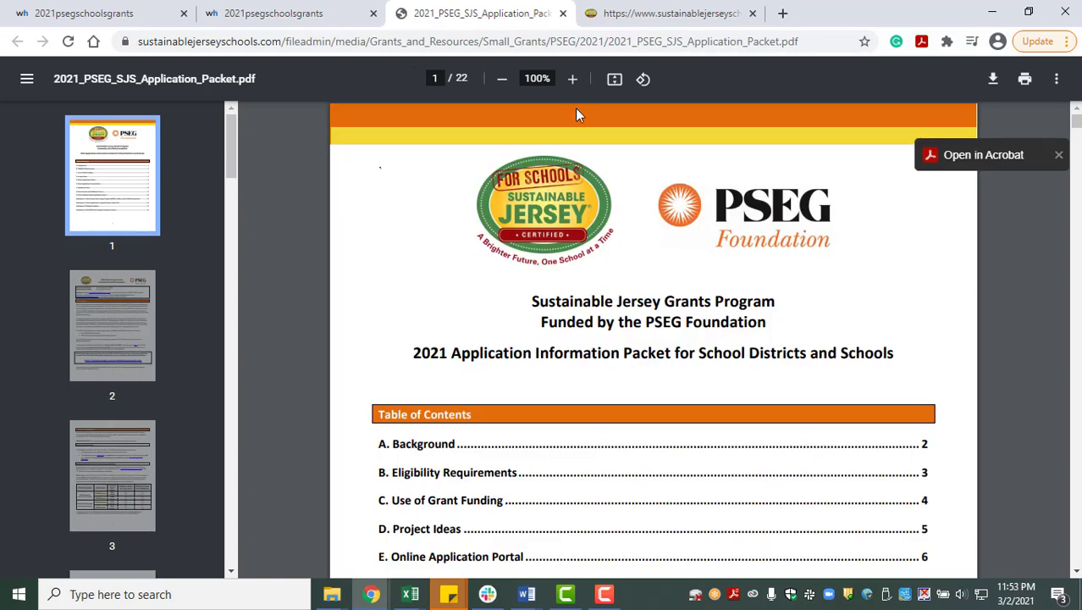
click(279, 10)
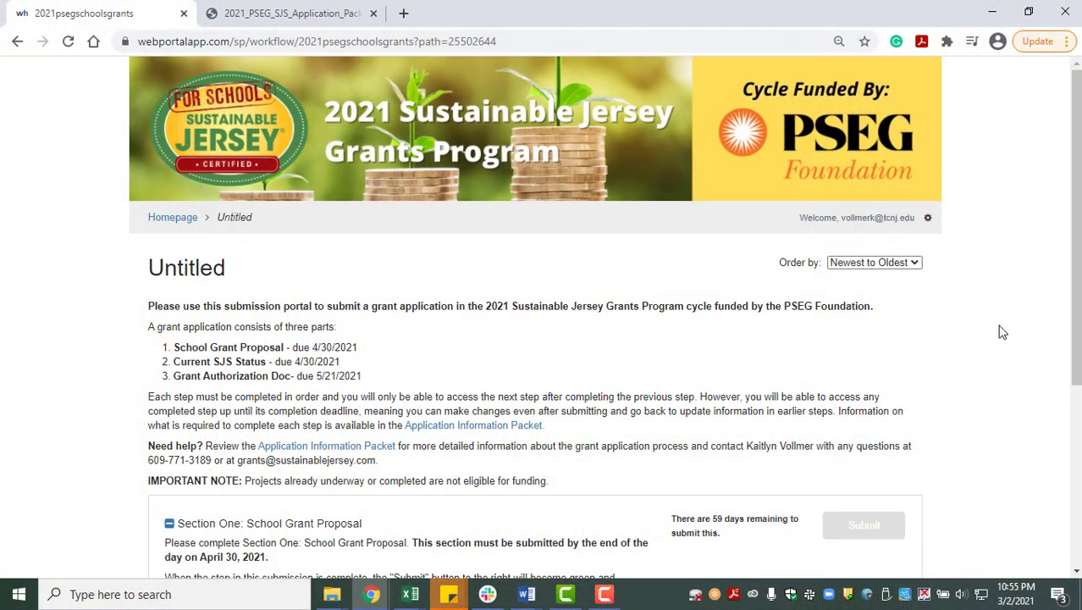
- Open the School Grant Proposal form from Section One of the new submission
drag(1079, 256, 1079, 364)
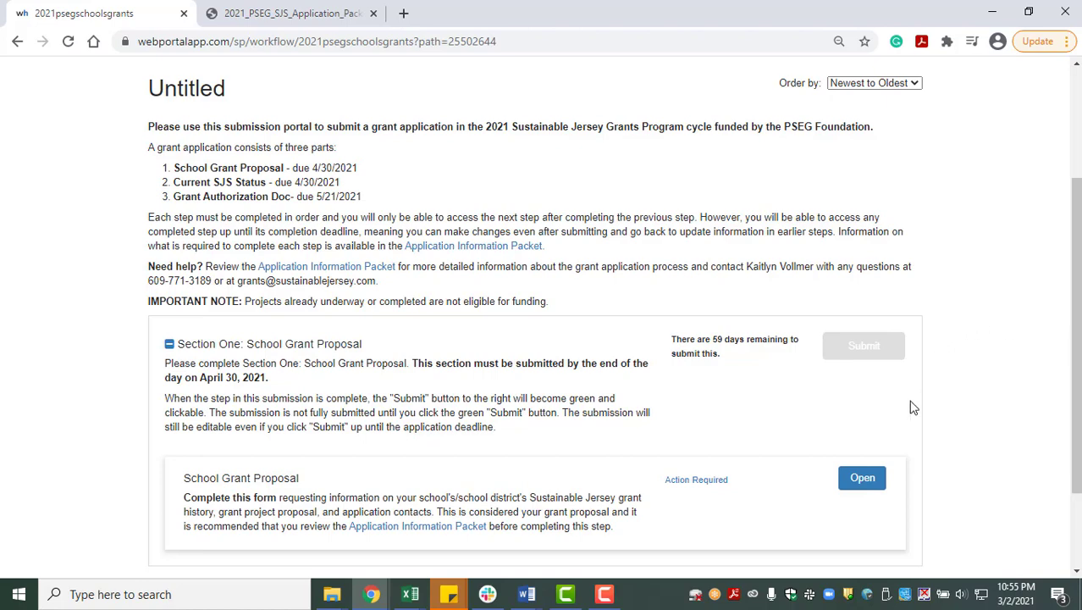
click(862, 479)
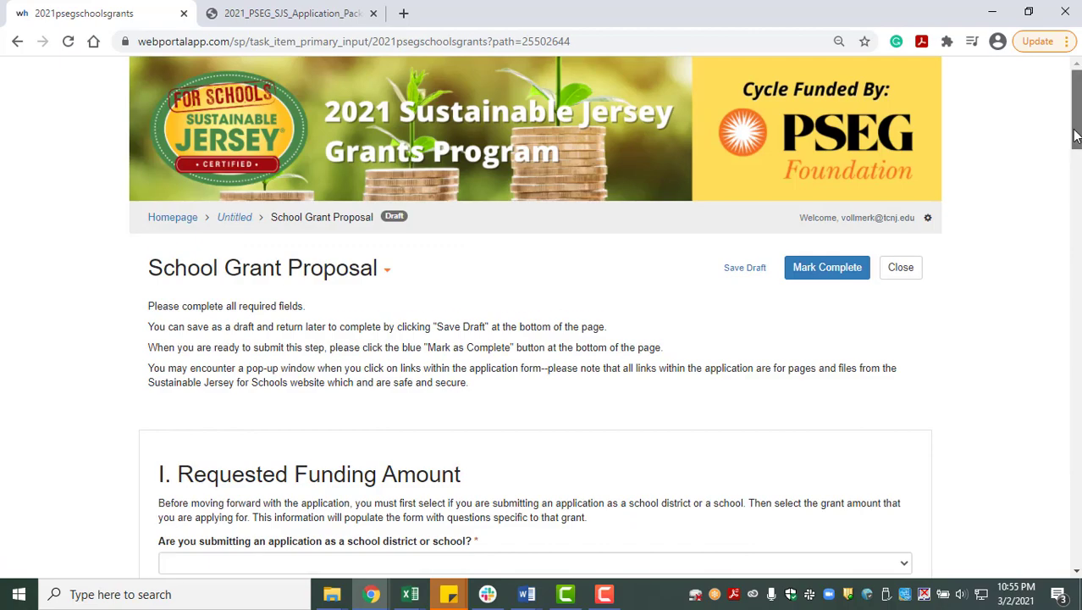
- Under Requested Funding Amount, set the applicant type to School and the grant to $10,000
drag(1076, 135, 1076, 190)
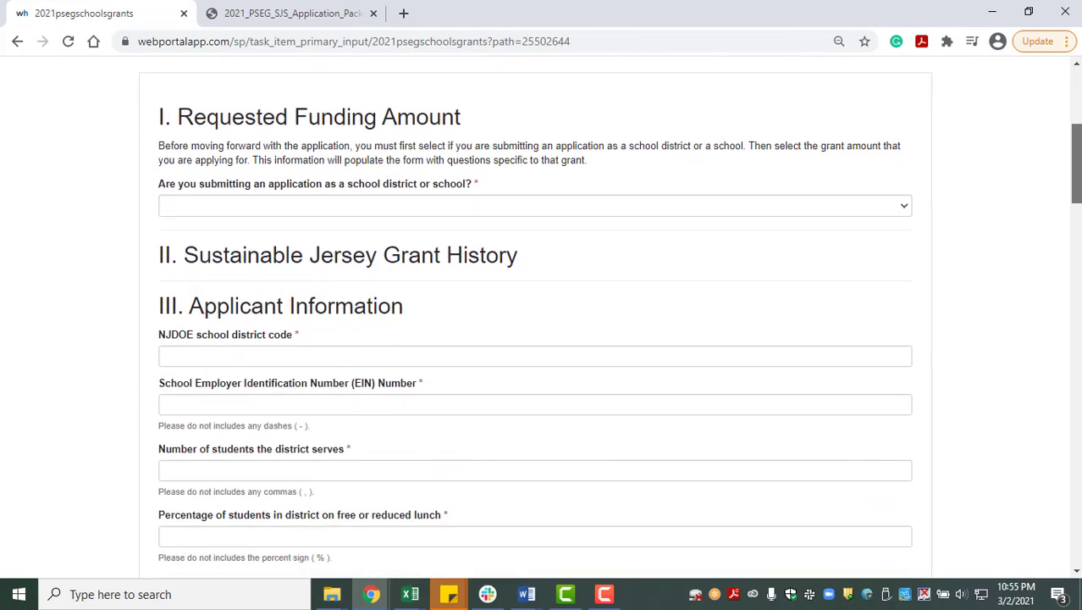
click(424, 201)
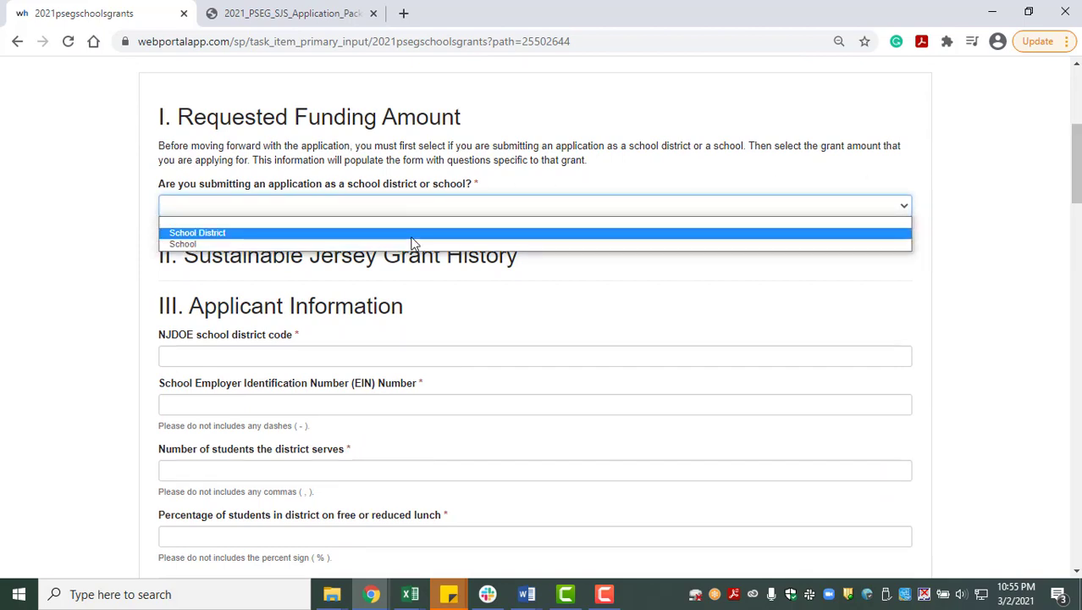
click(412, 236)
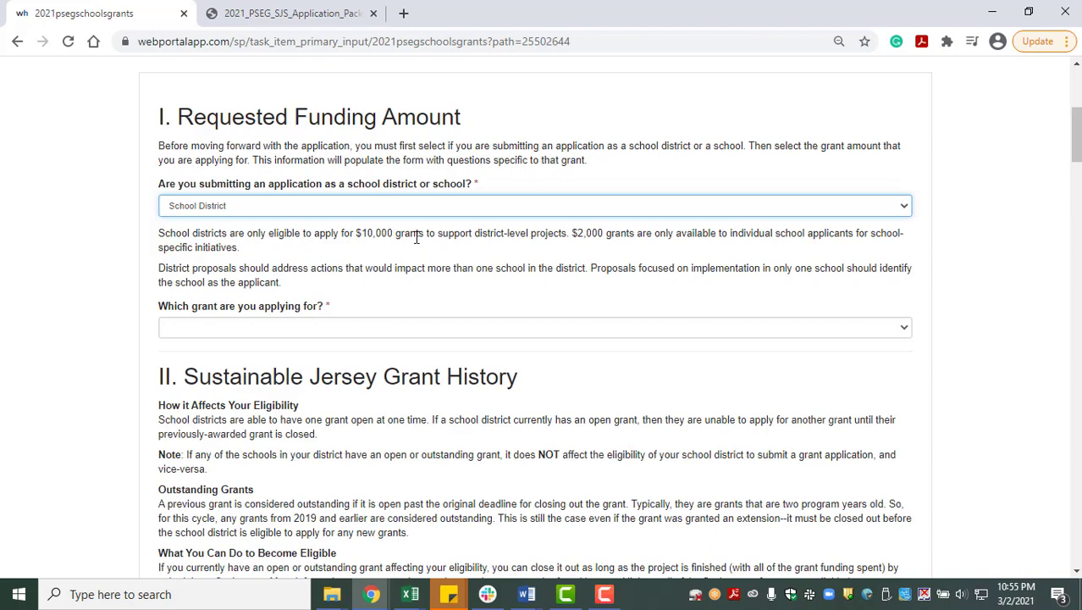
drag(1076, 152, 995, 169)
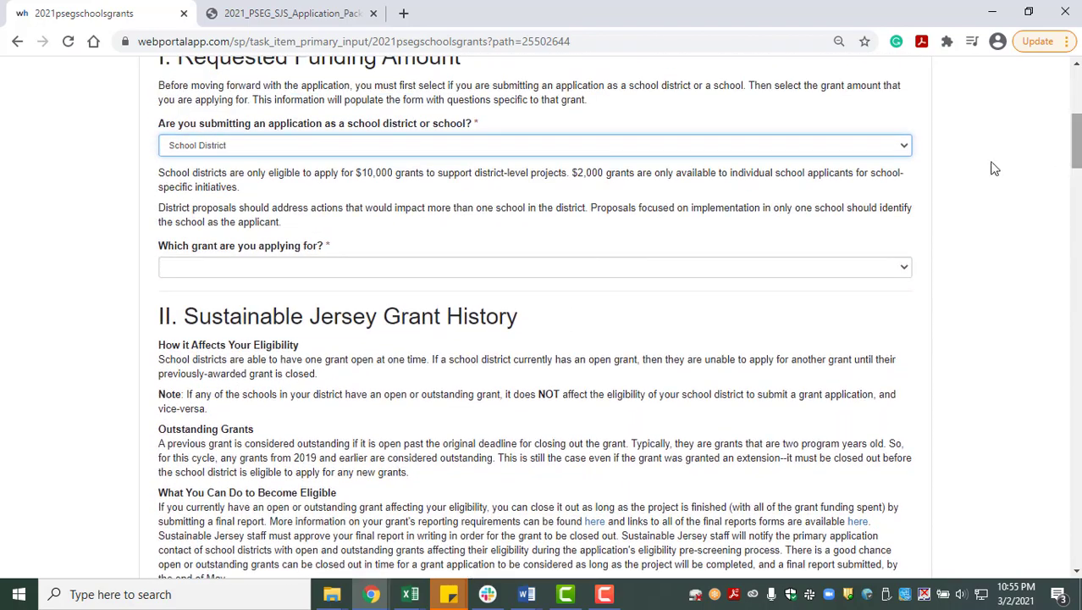
click(491, 150)
click(272, 194)
click(255, 230)
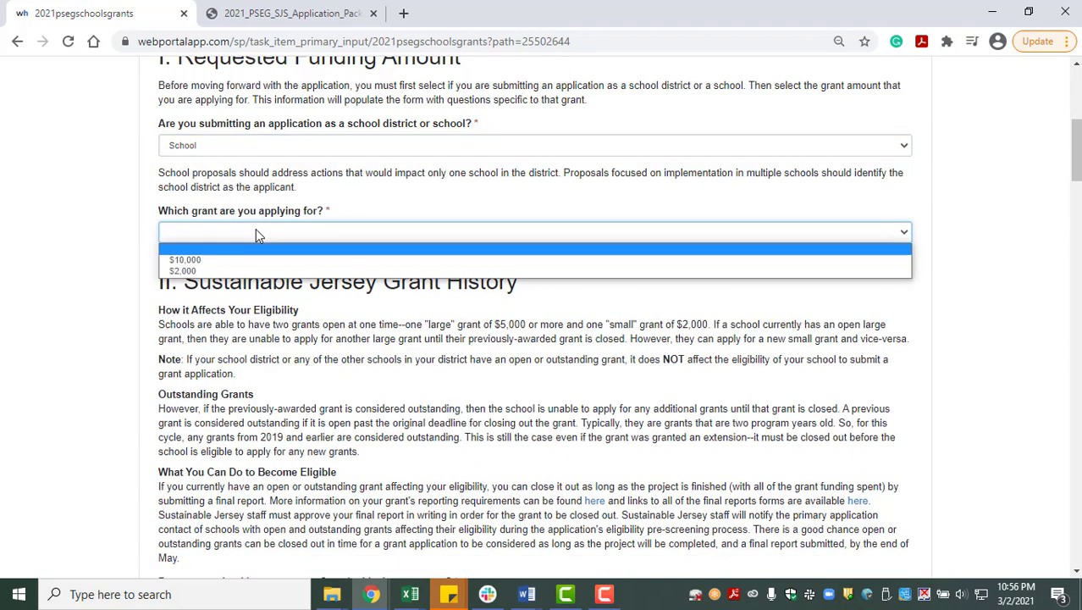
click(222, 261)
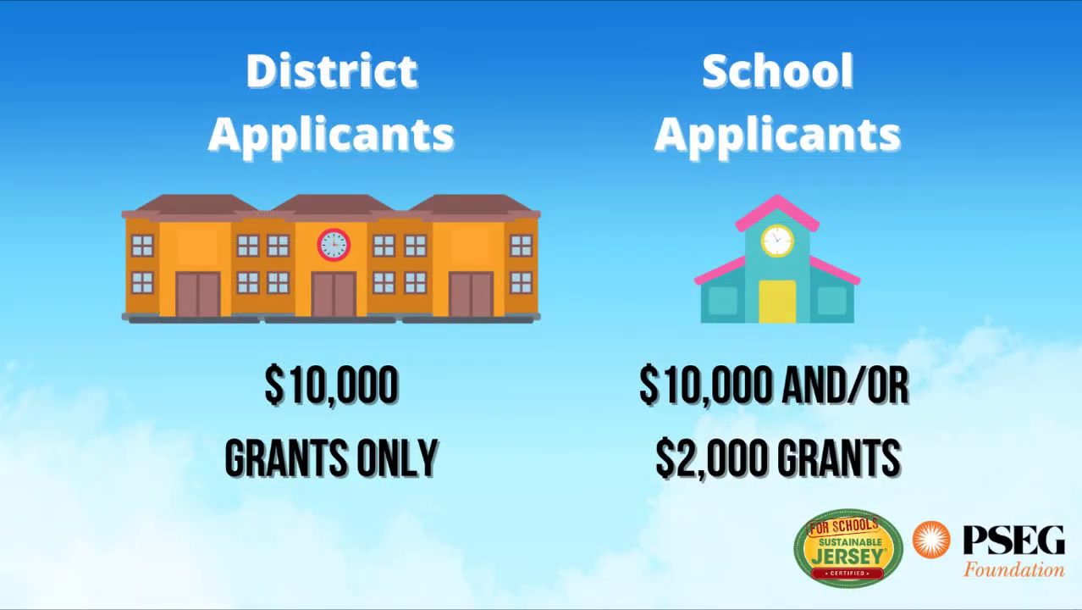
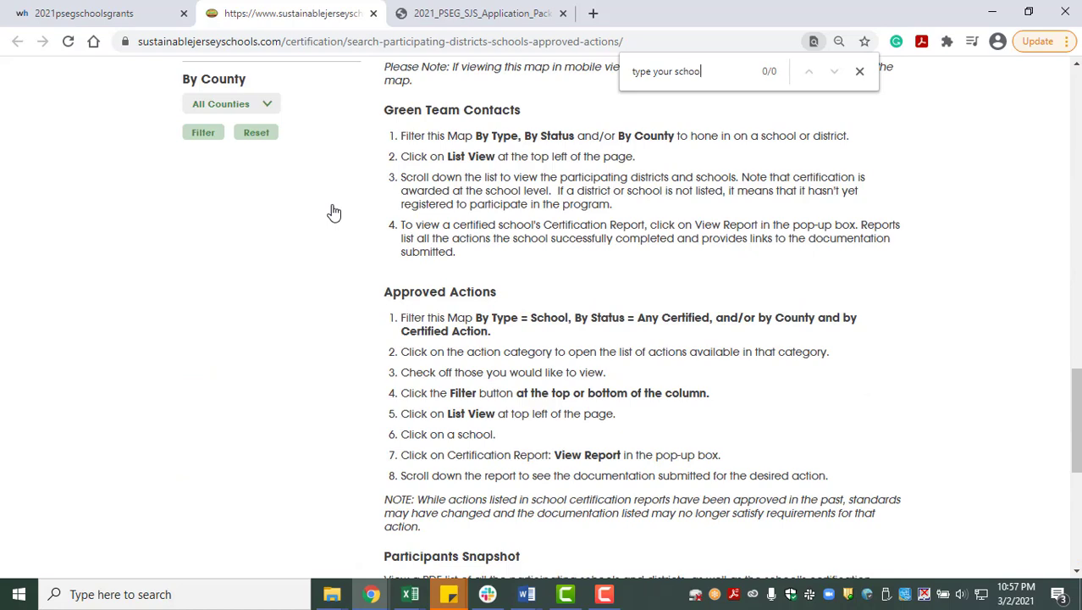
- Close the participating schools map tab to get back to the Applicant Information form
text(name here)
click(372, 12)
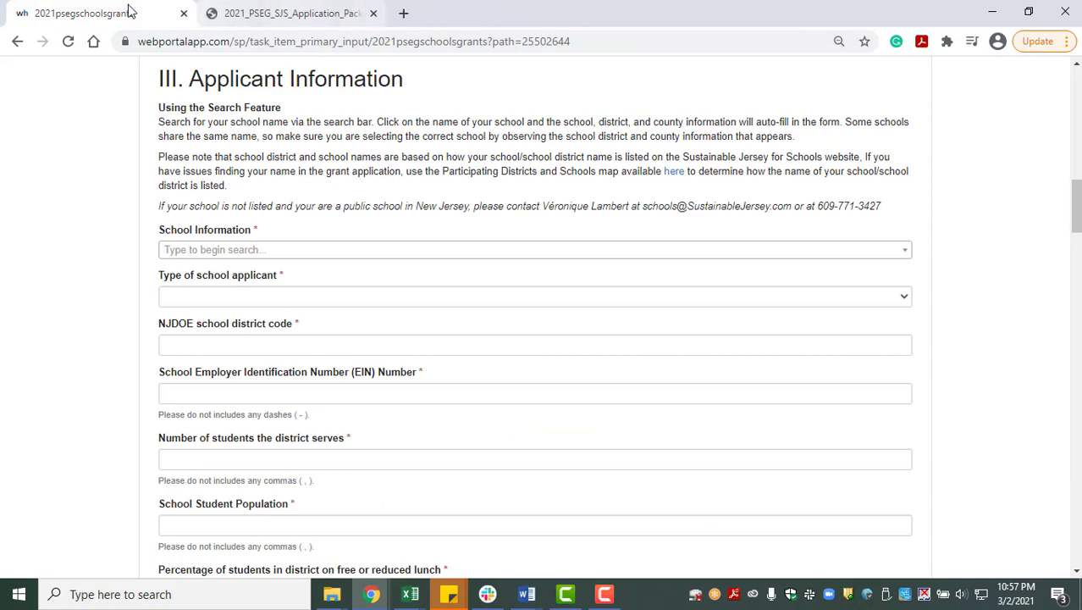
- Search the school list for 'Roosevelt Elementary School' and pick one of the entries
click(292, 250)
text(Roos)
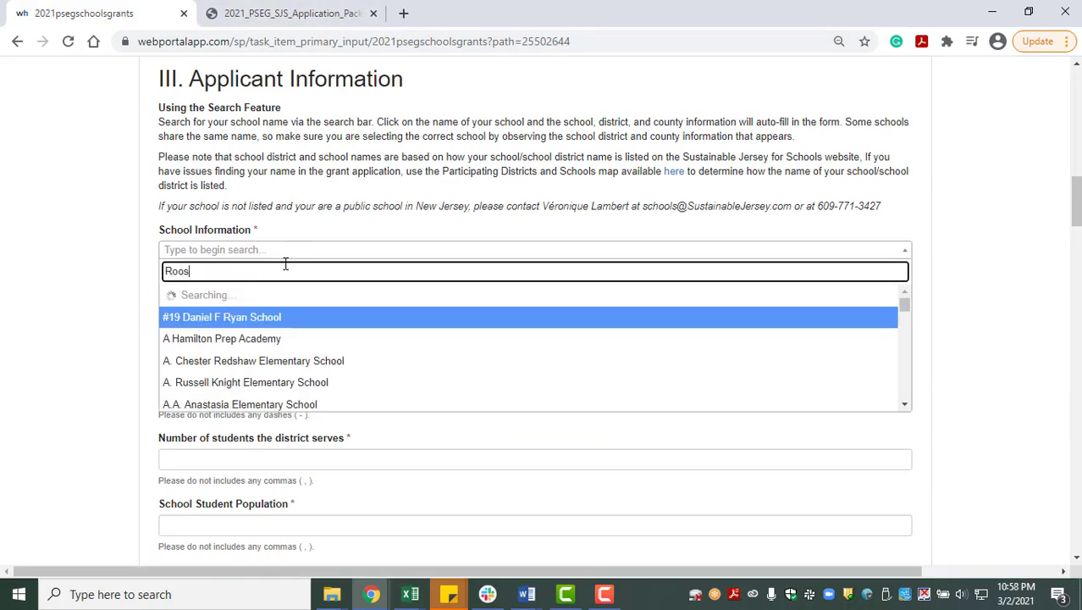
text(evelt Elementary School)
scroll(297, 339, down, 5)
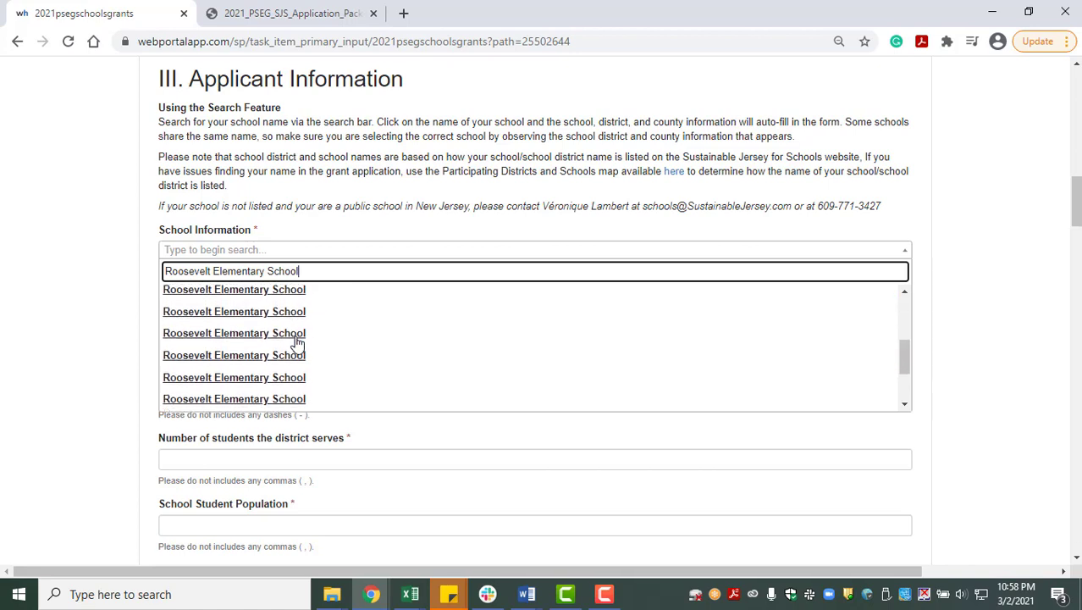
scroll(297, 343, up, 5)
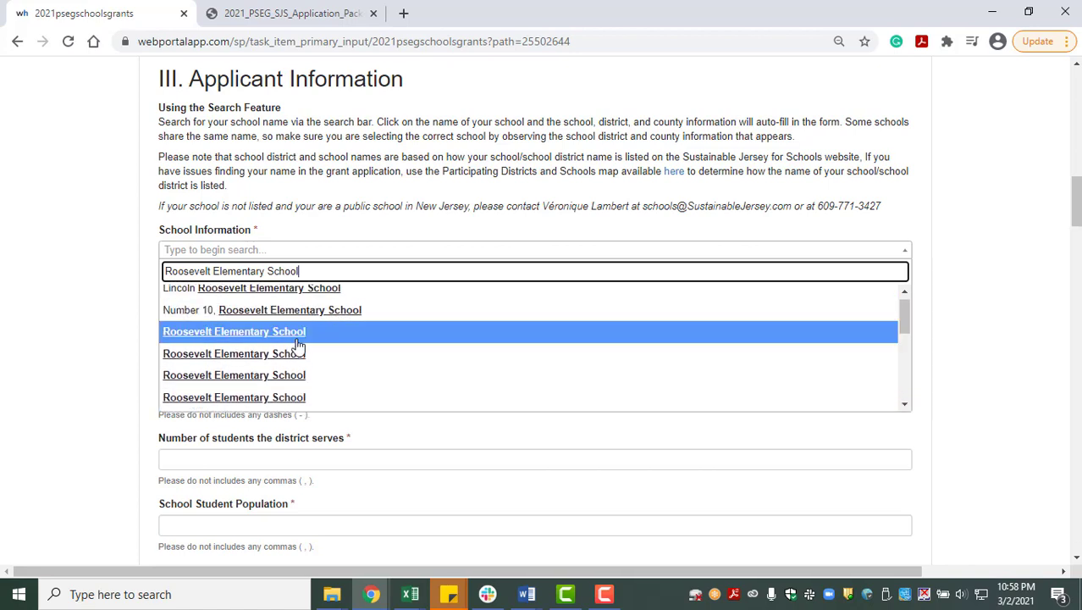
scroll(298, 344, down, 2)
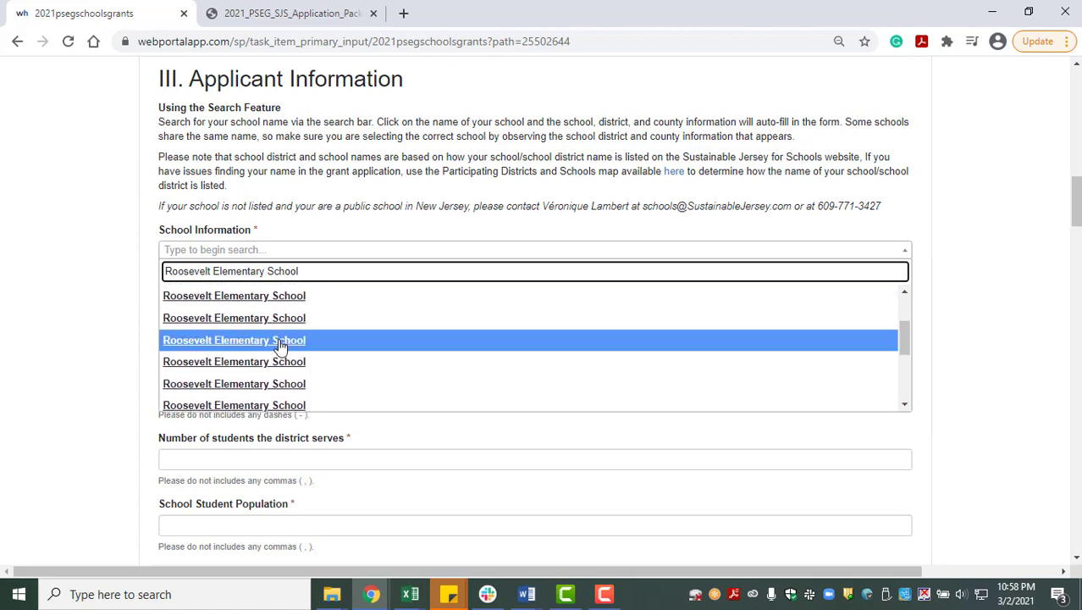
click(366, 326)
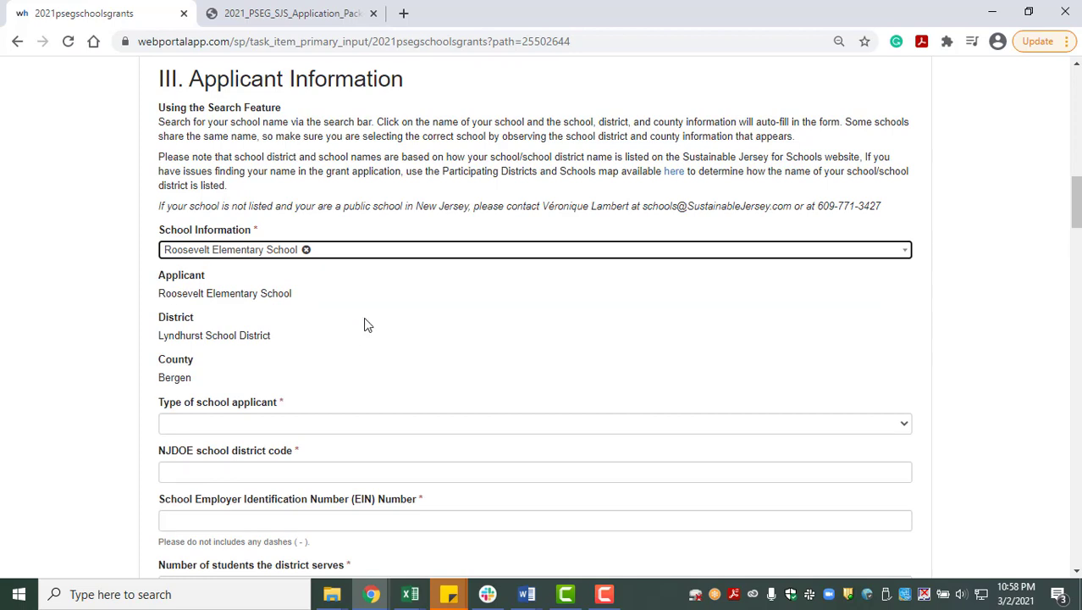
- Clear the wrong pick and choose Roosevelt Elementary School in Monmouth County instead
click(309, 253)
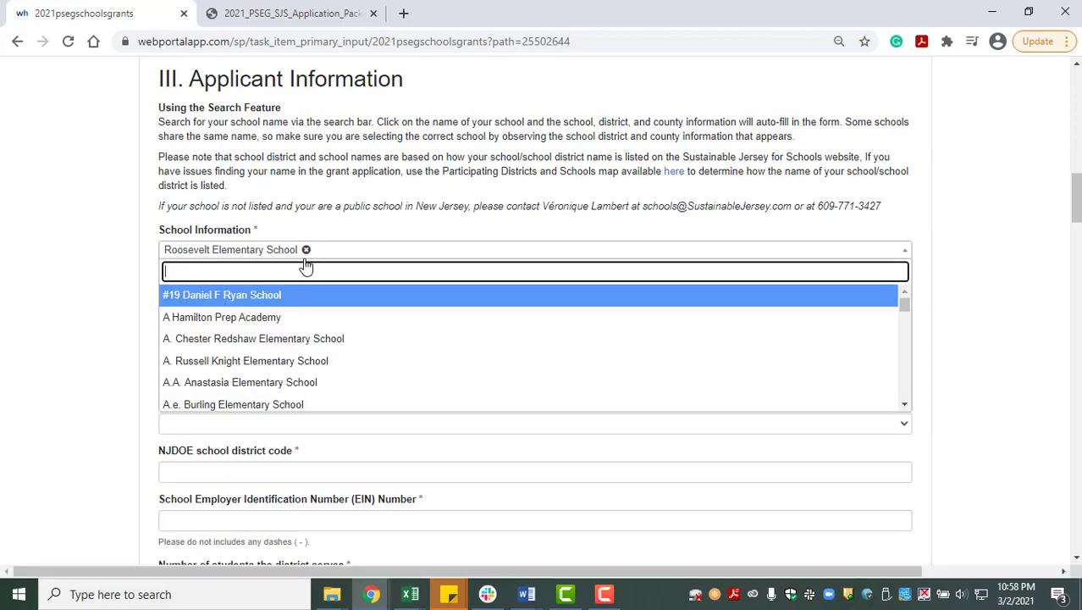
click(305, 250)
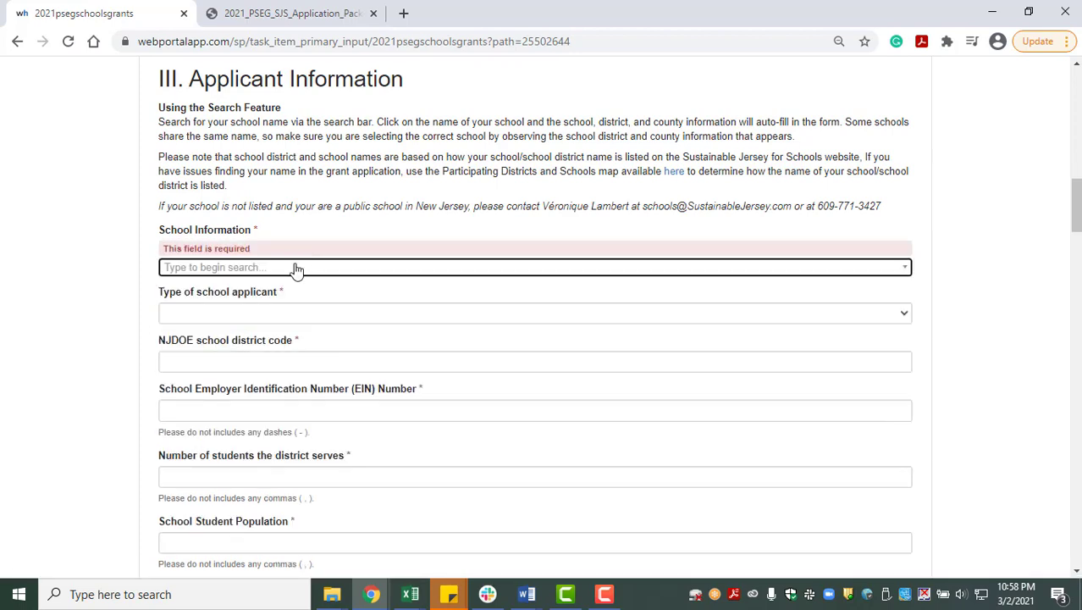
click(297, 269)
text(Roosevelt Eleme)
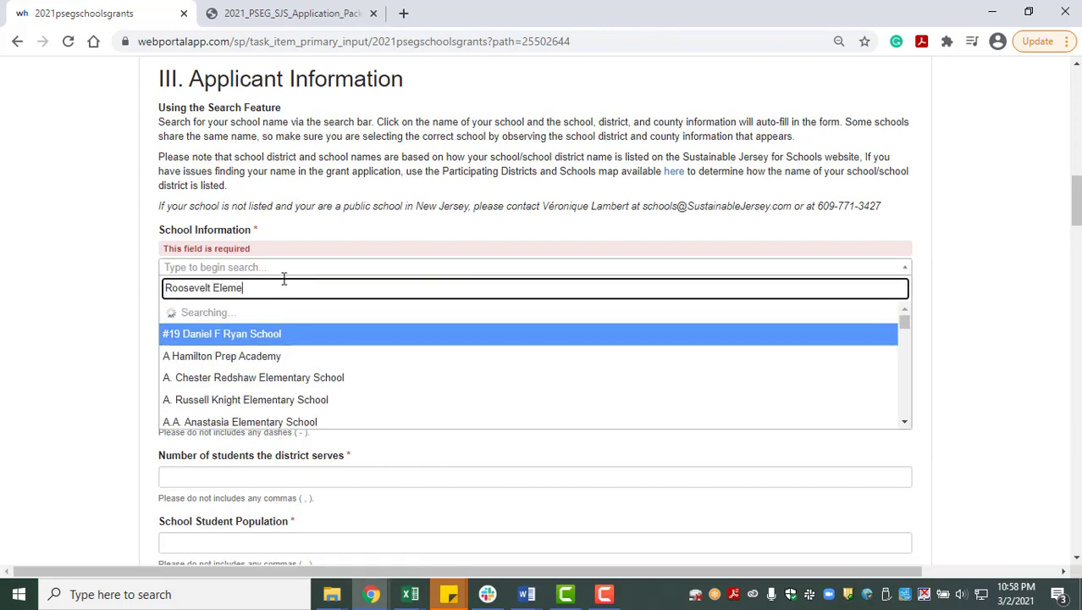
text(ntary School)
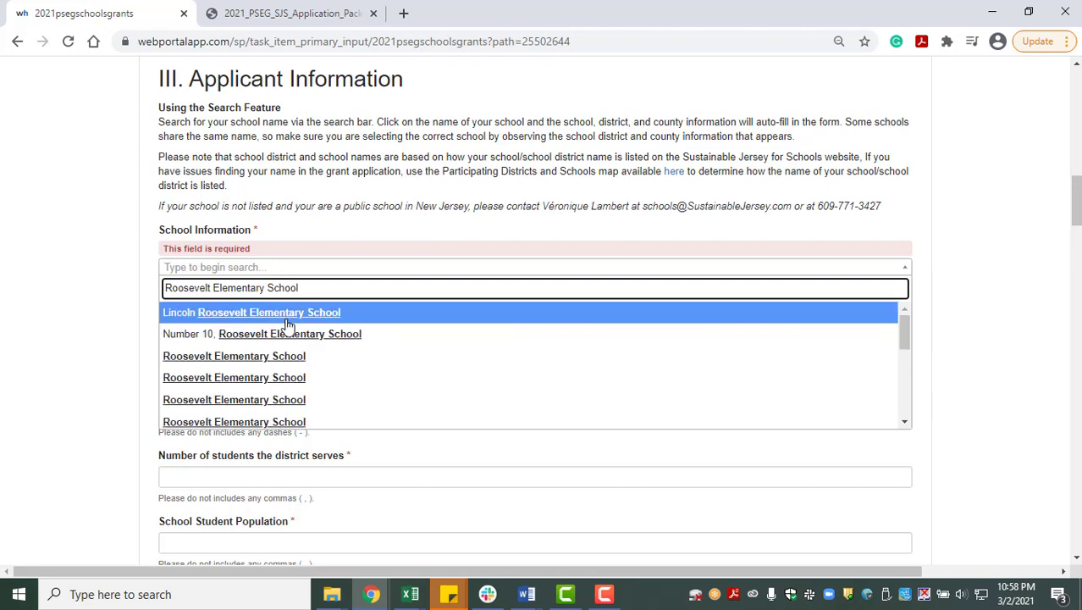
scroll(296, 356, down, 3)
scroll(298, 399, down, 2)
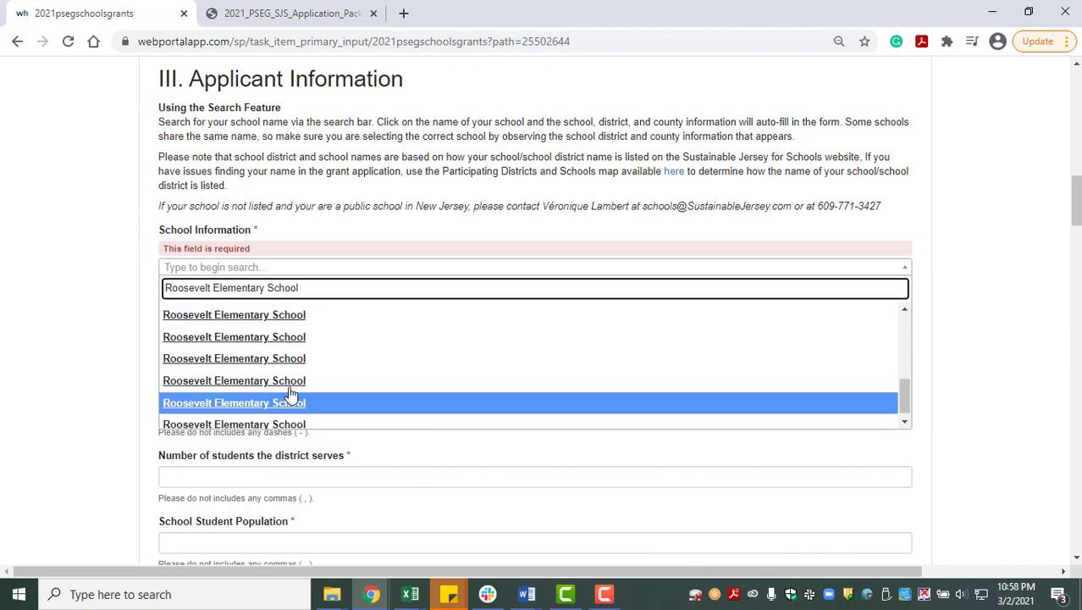
click(411, 362)
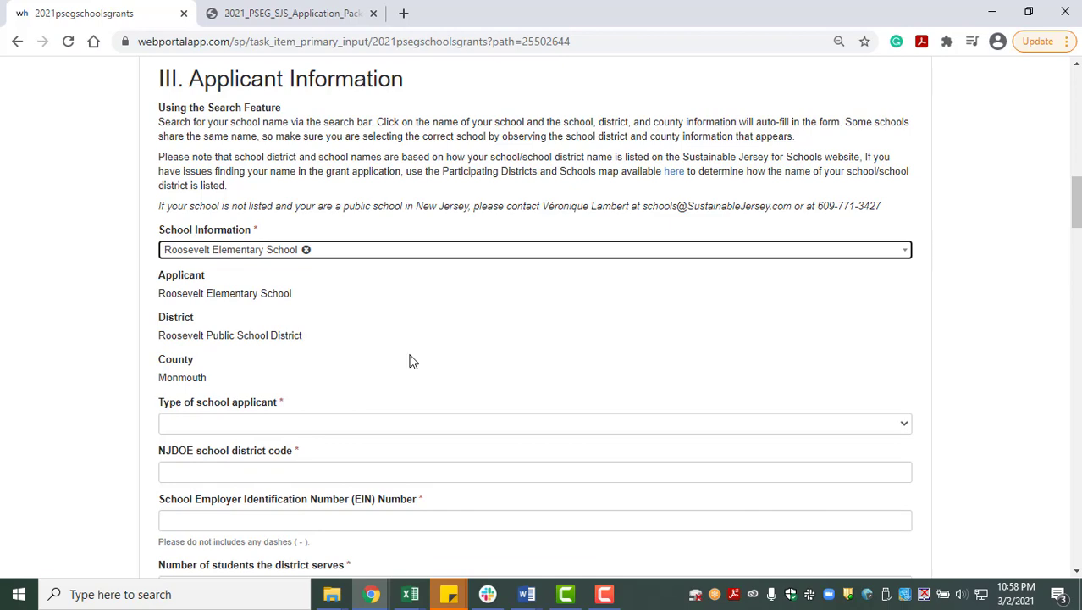
scroll(311, 370, down, 2)
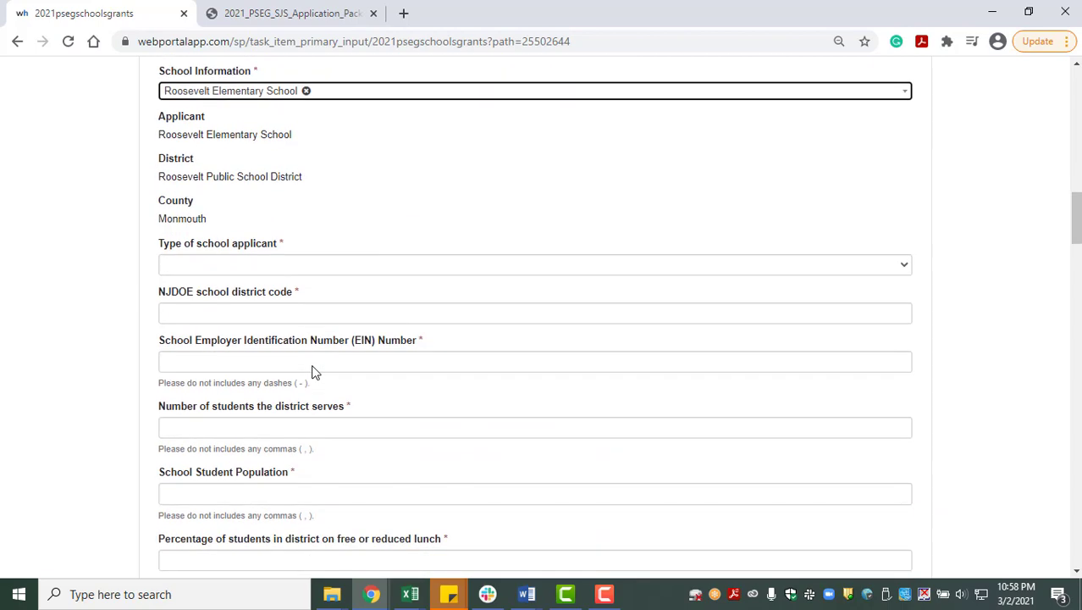
- Set the applicant type to Elementary School, district code 111 and EIN 1111
click(302, 265)
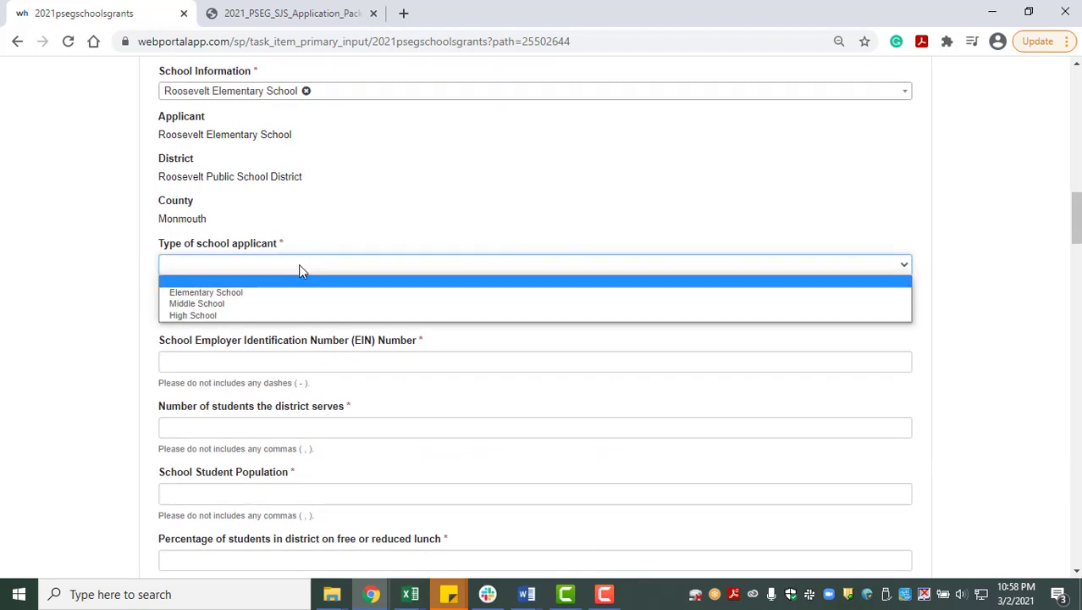
click(296, 293)
click(295, 314)
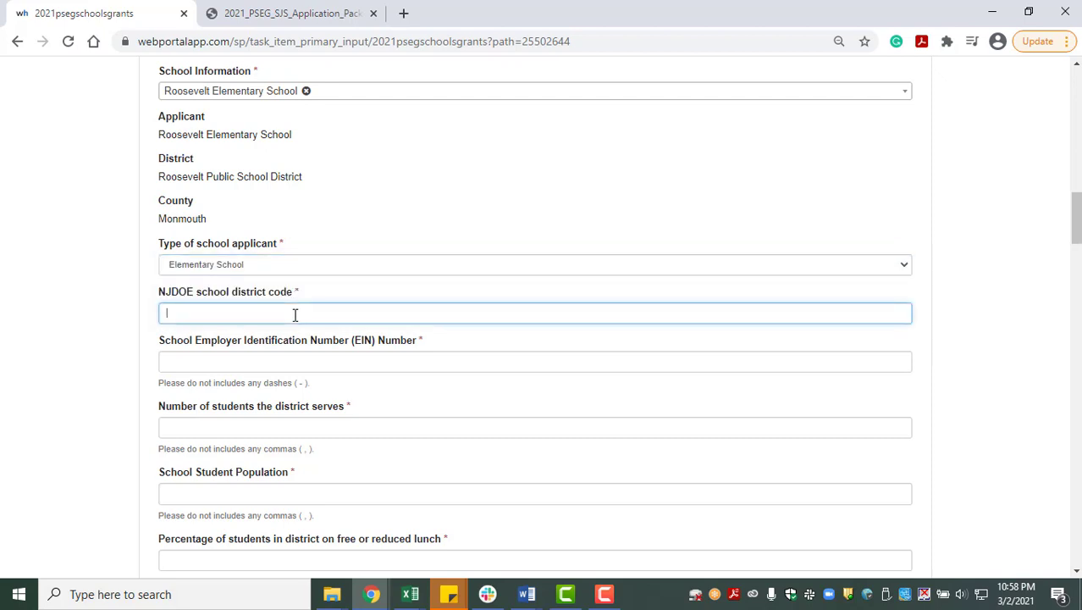
text(111)
key(Tab)
text(1111)
key(Tab)
- Enter 1111 for both student counts and 10 for the free or reduced lunch percentages
text(111)
scroll(332, 427, down, 2)
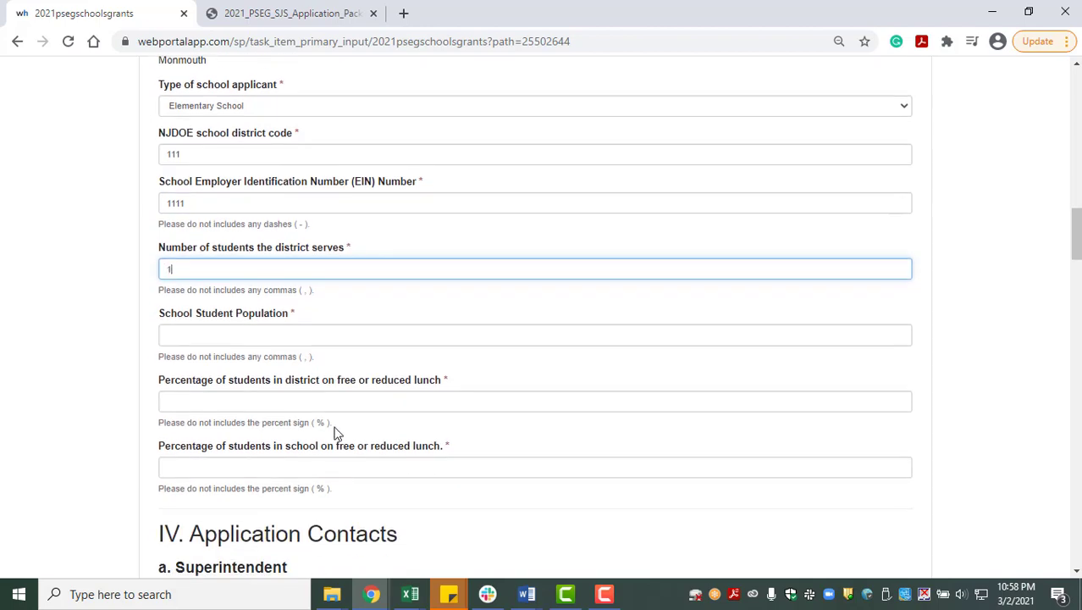
text(1)
key(Tab)
text(1111)
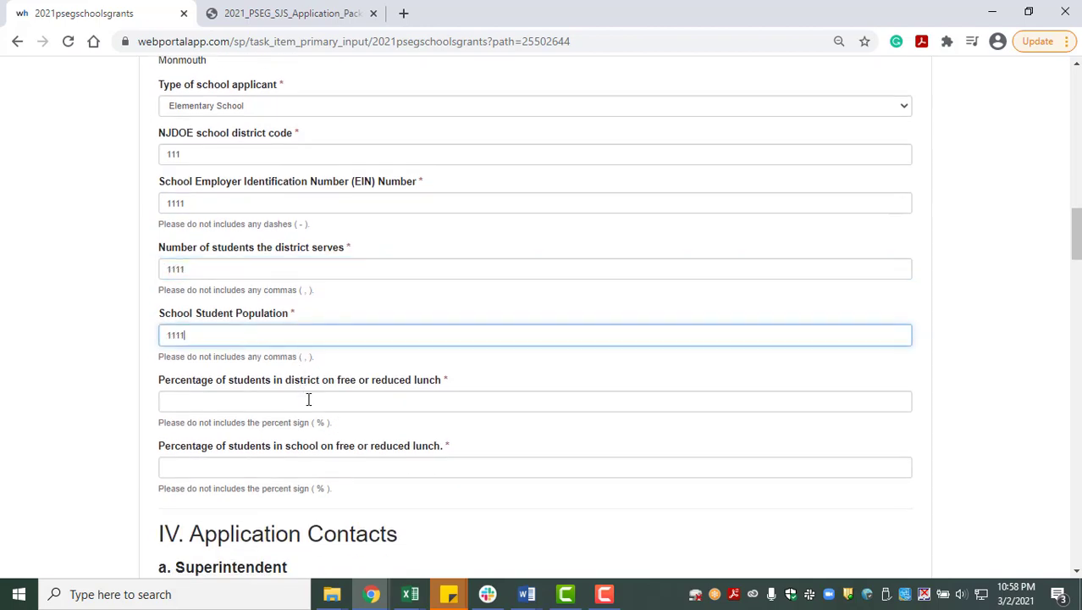
text(10)
click(280, 465)
text(10)
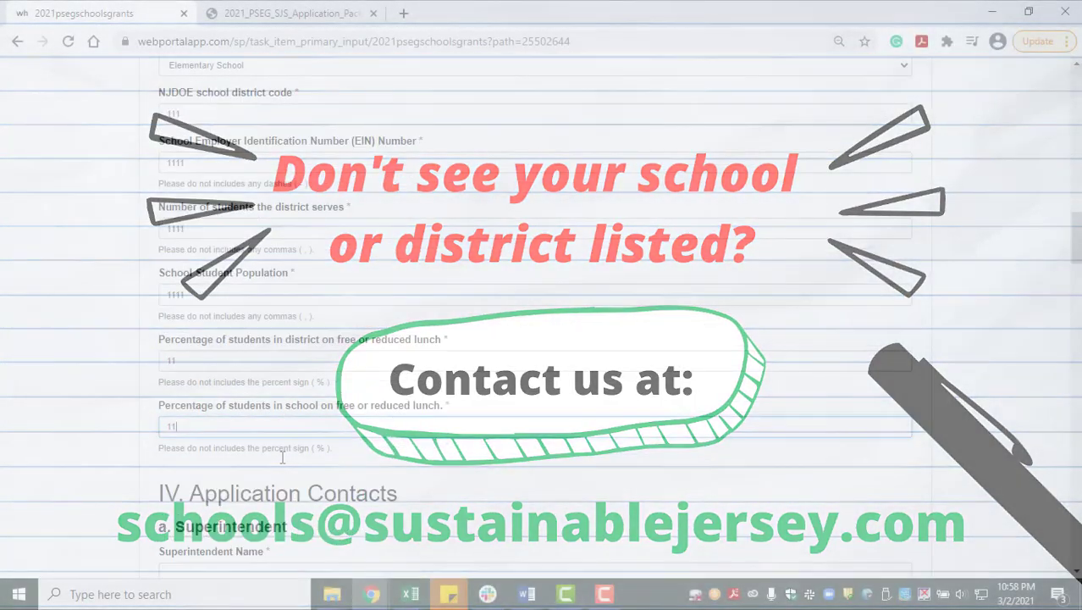
scroll(282, 454, down, 5)
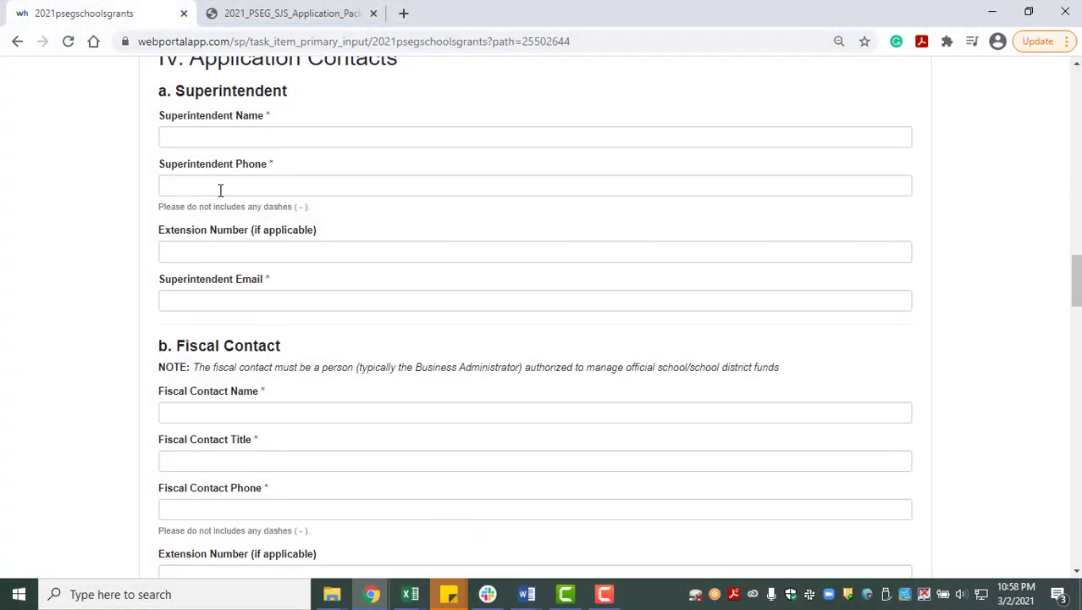
- Fill in the superintendent's name, phone number, extension and e-mail with test values
click(251, 144)
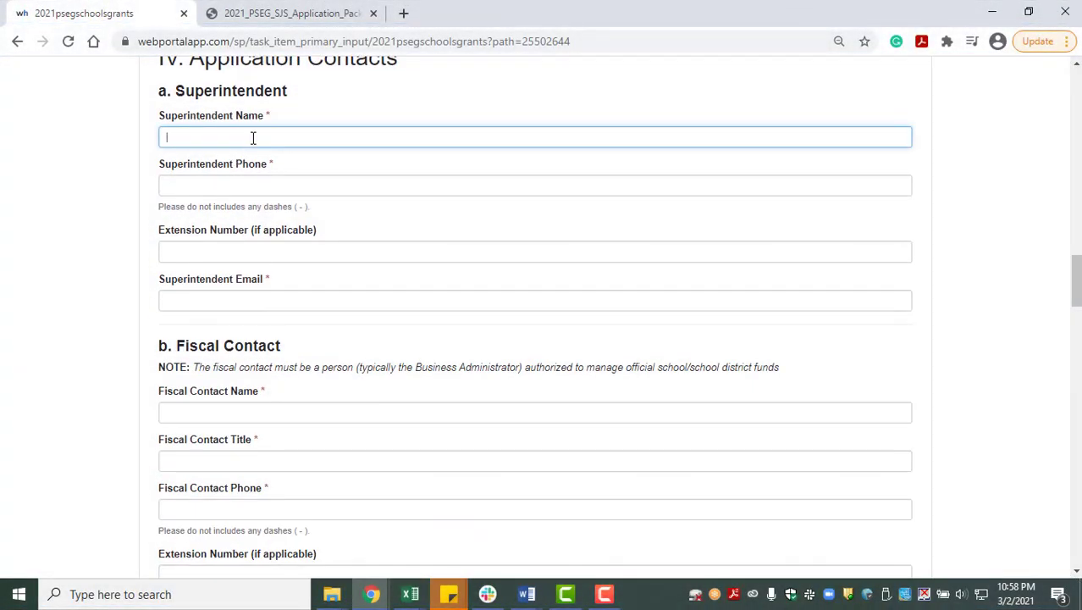
text(Kaitlyn)
key(Tab)
text(3)
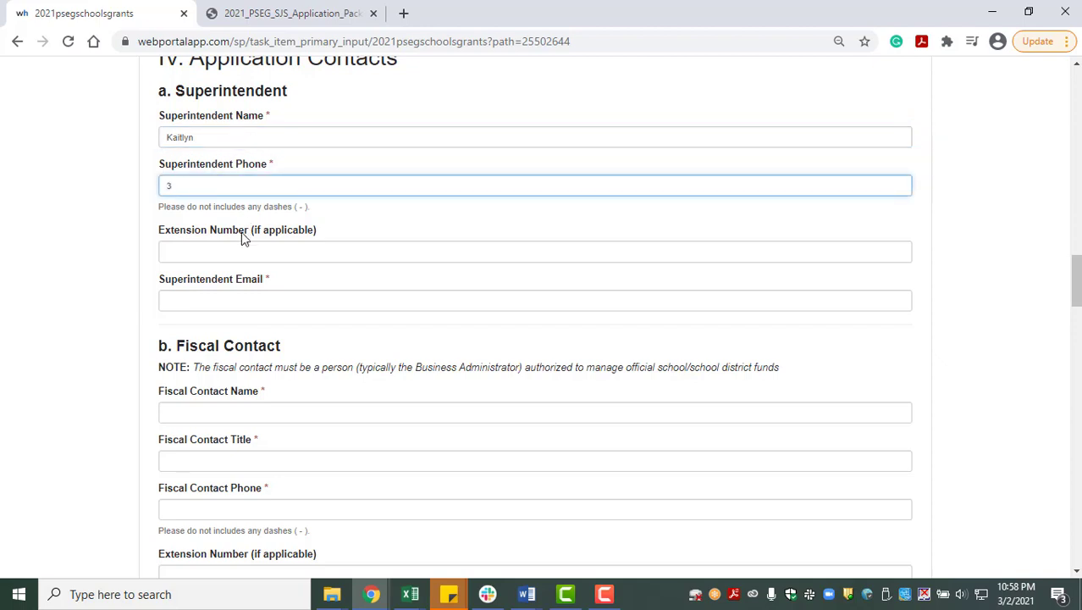
click(239, 250)
text(3)
click(239, 294)
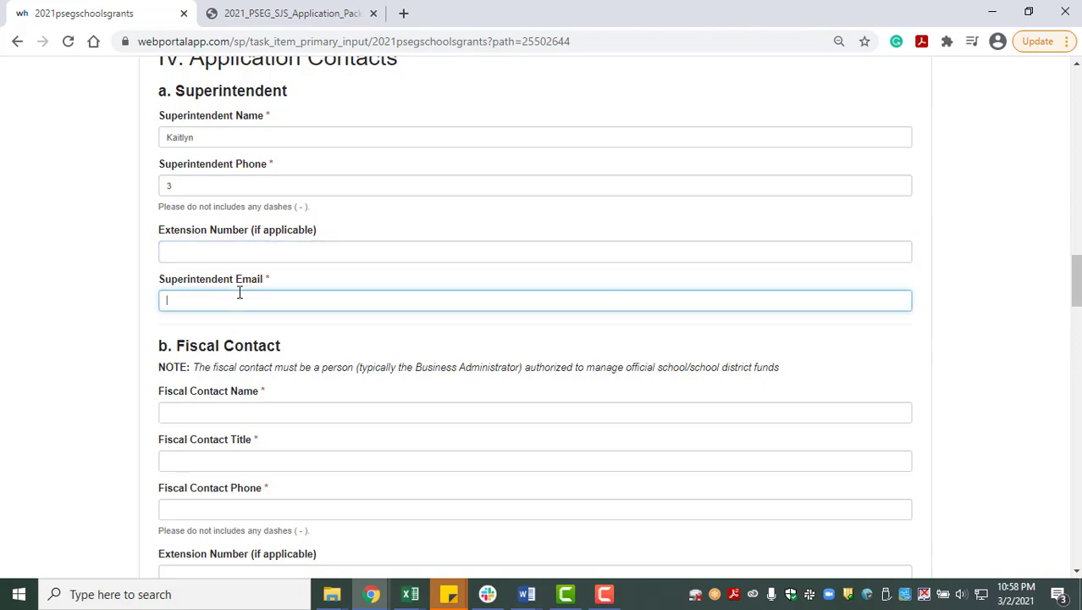
scroll(254, 300, down, 1)
- Give the fiscal contact title 999, phone 333 and extension 33
click(234, 324)
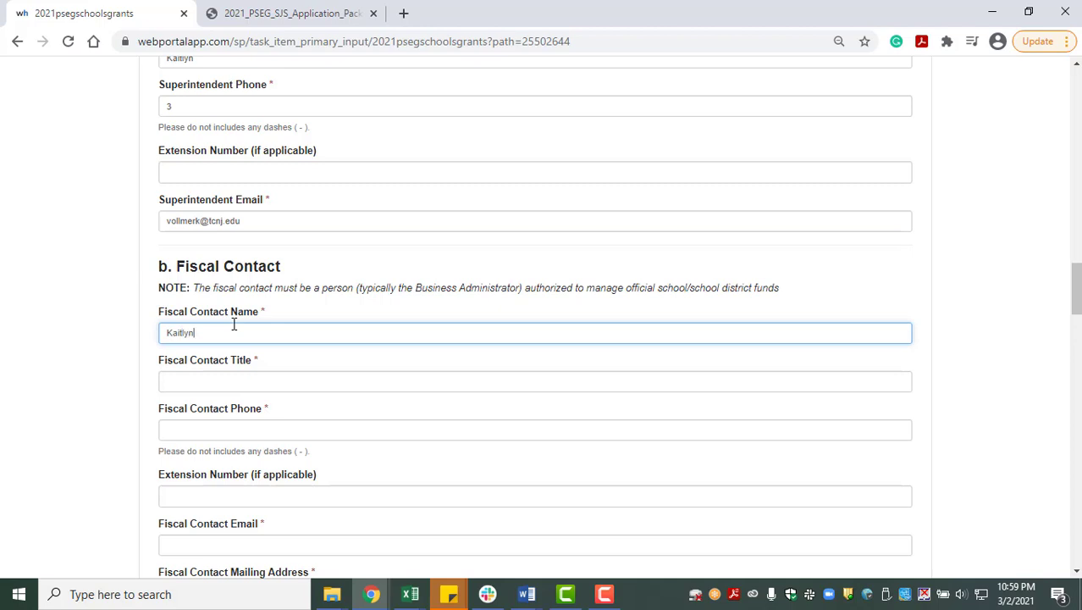
scroll(233, 324, down, 1)
click(225, 303)
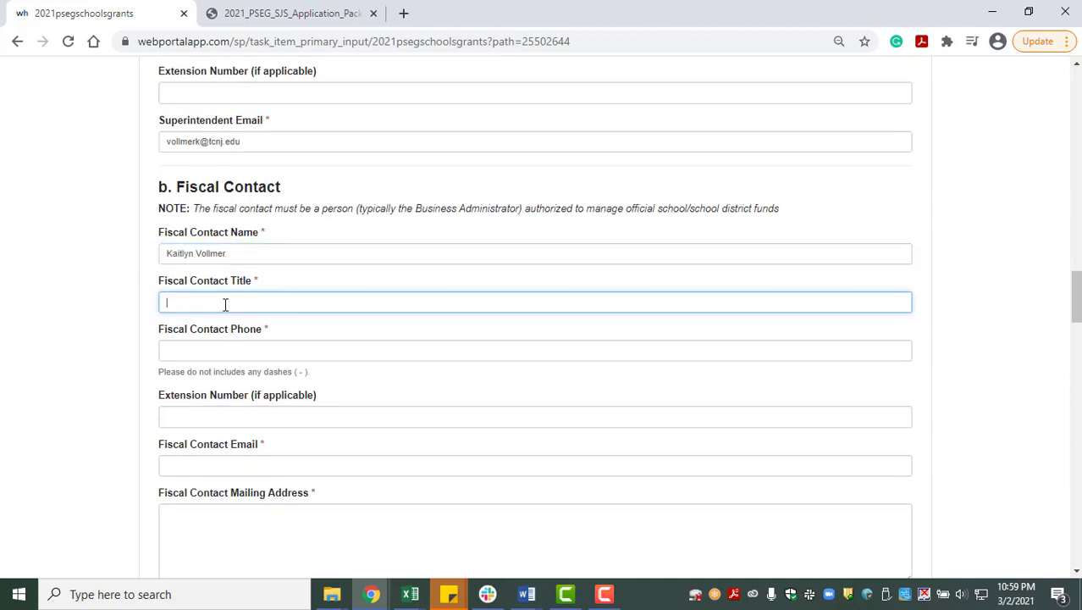
text(999)
click(210, 350)
text(333)
click(212, 416)
text(33)
click(211, 465)
- Enter the fiscal contact's tcnj.edu e-mail, fixing a typo, and mailing address 'ee'
scroll(211, 466, down, 1)
scroll(211, 466, down, 2)
scroll(223, 371, down, 2)
click(270, 220)
text(ee)
scroll(269, 313, down, 2)
click(241, 208)
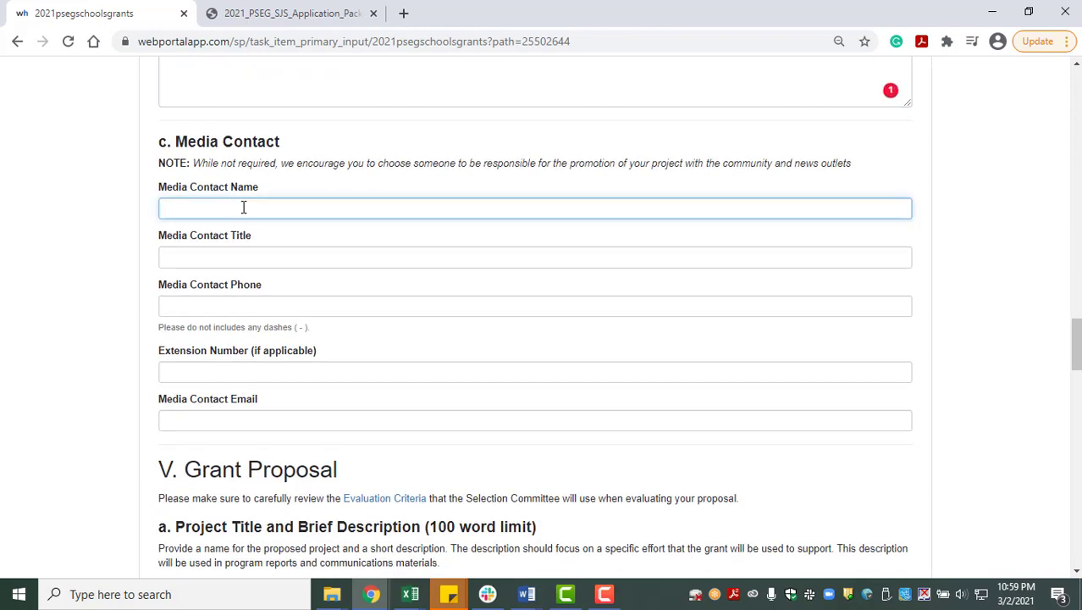
- Fill in the media contact's name and title as 'fff', phone 4444, and e-mail
text(fff)
click(237, 257)
text(fff)
click(237, 306)
text(4444)
click(236, 411)
scroll(254, 411, down, 3)
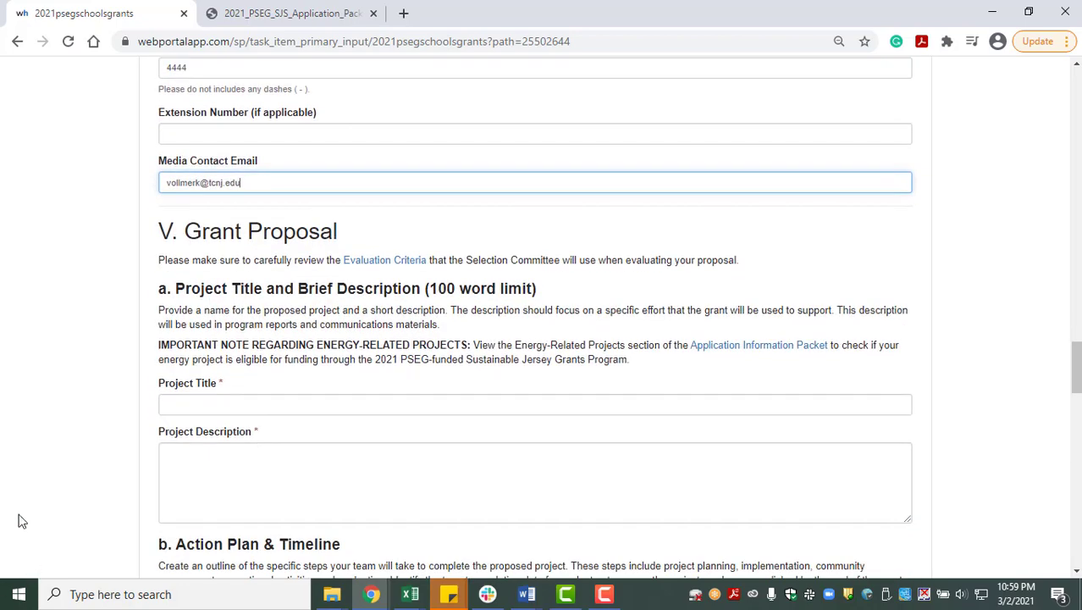
scroll(22, 520, down, 2)
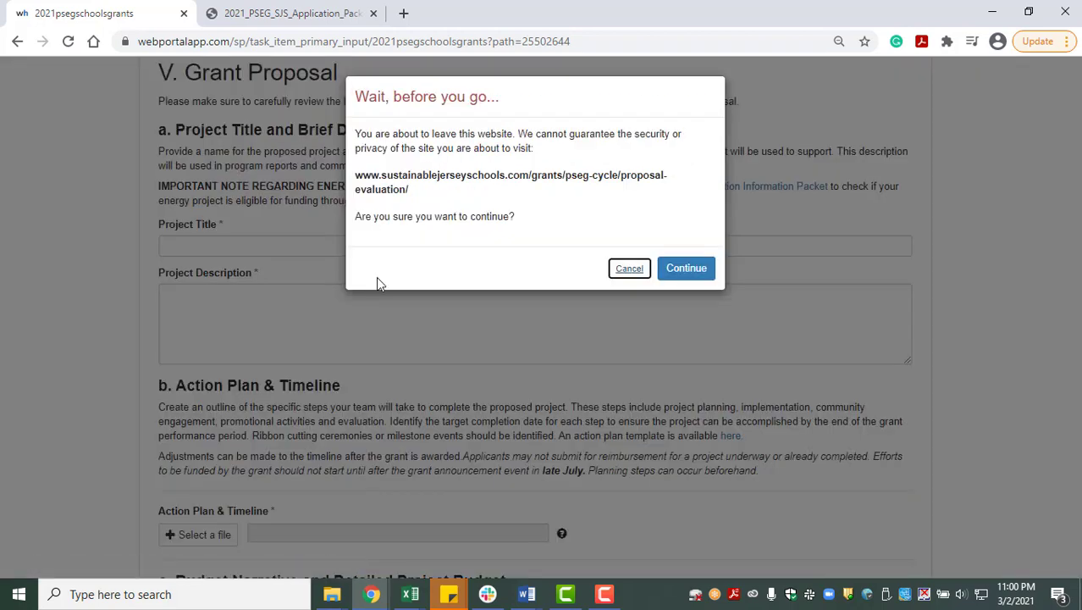
- Continue to the external Proposal Evaluation page, read through its scoring criteria, then return
click(677, 271)
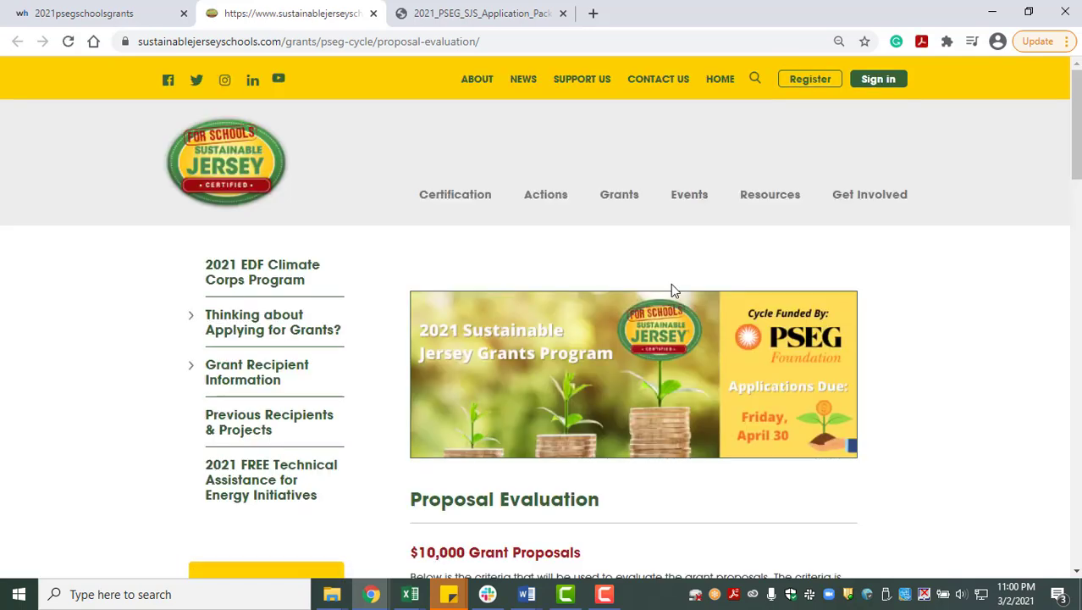
scroll(613, 254, down, 2)
scroll(613, 254, down, 2)
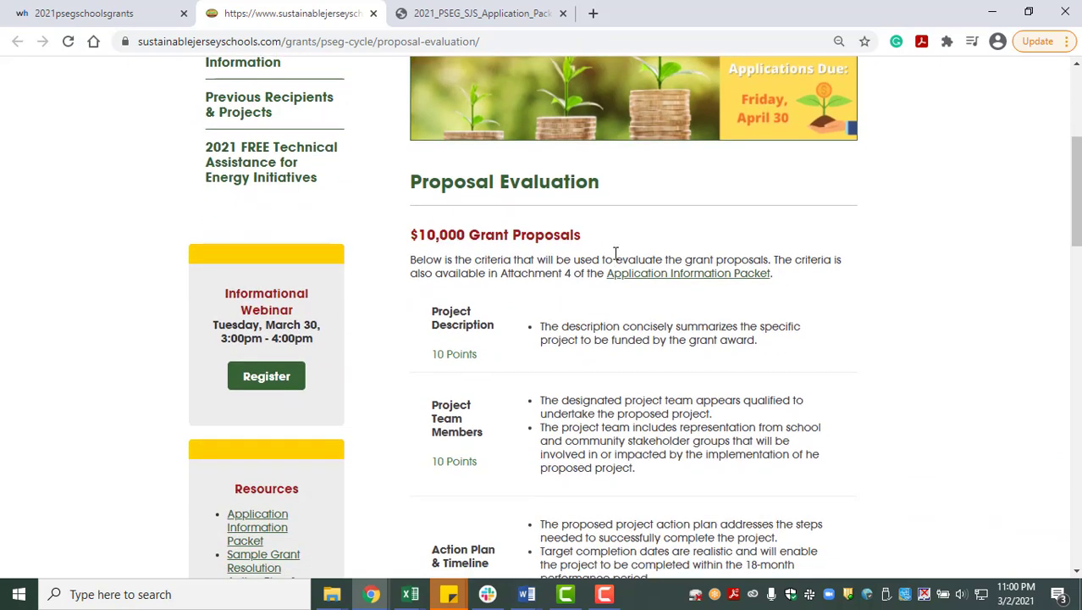
scroll(616, 254, down, 3)
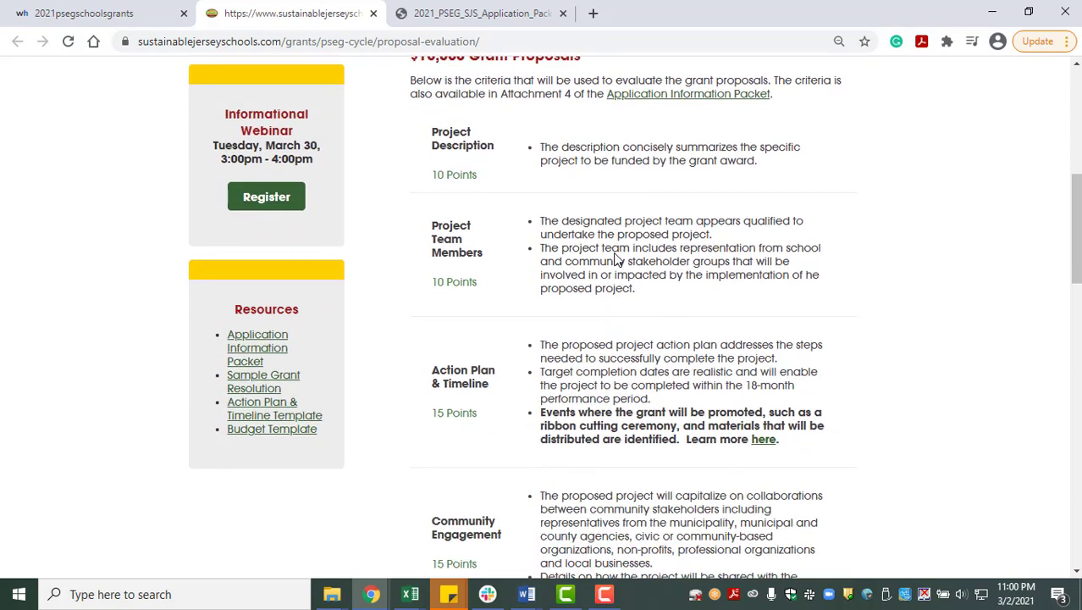
scroll(615, 259, down, 1)
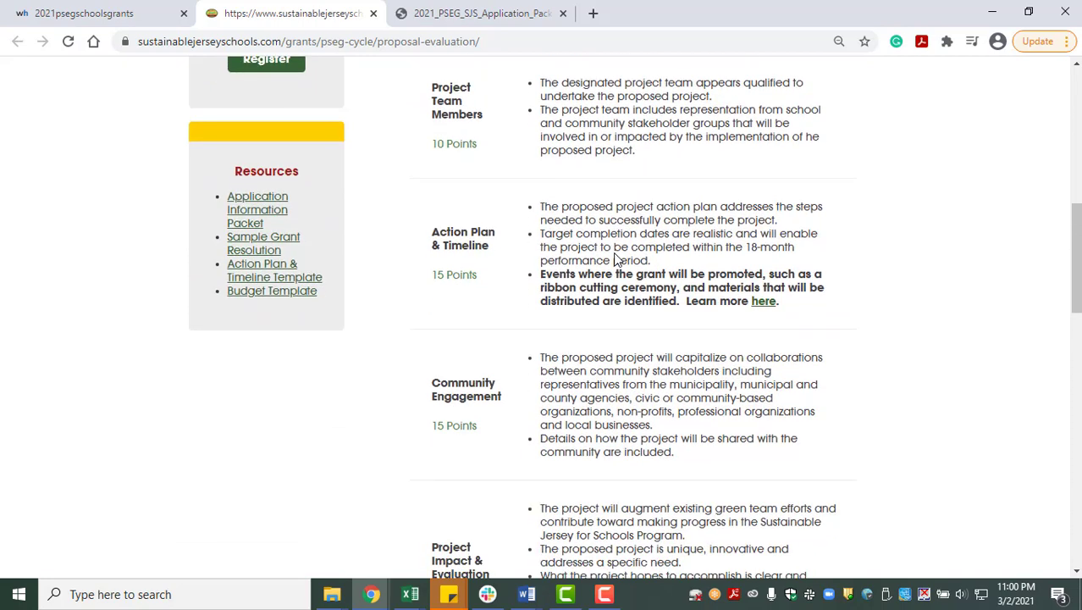
click(84, 7)
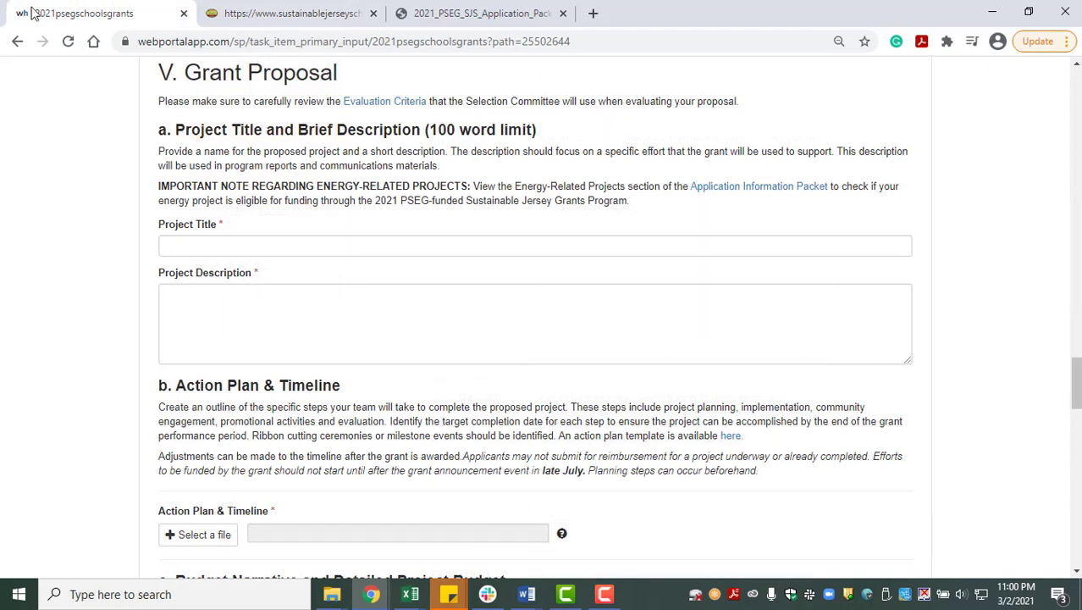
- Enter placeholder 't' text in the Project Title and Project Description fields
click(270, 251)
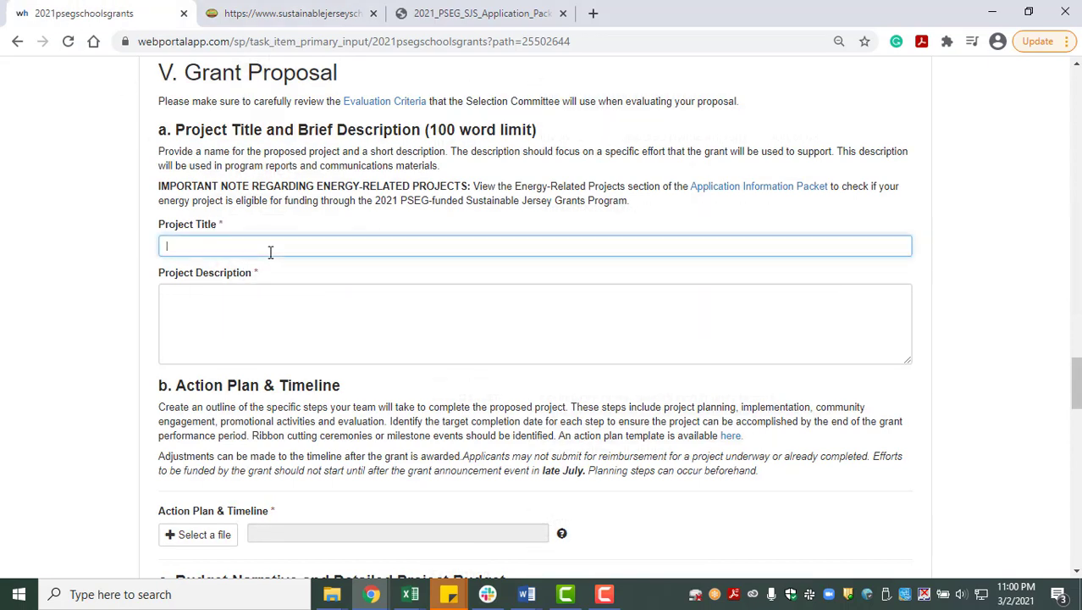
text(tt)
click(292, 284)
text(tttt)
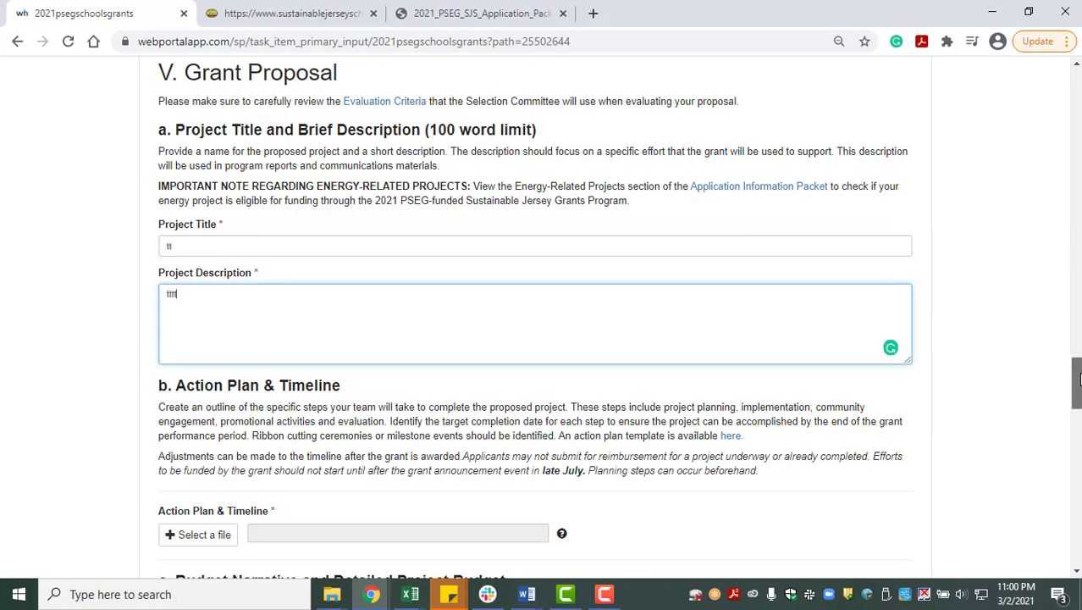
drag(1077, 381, 1079, 410)
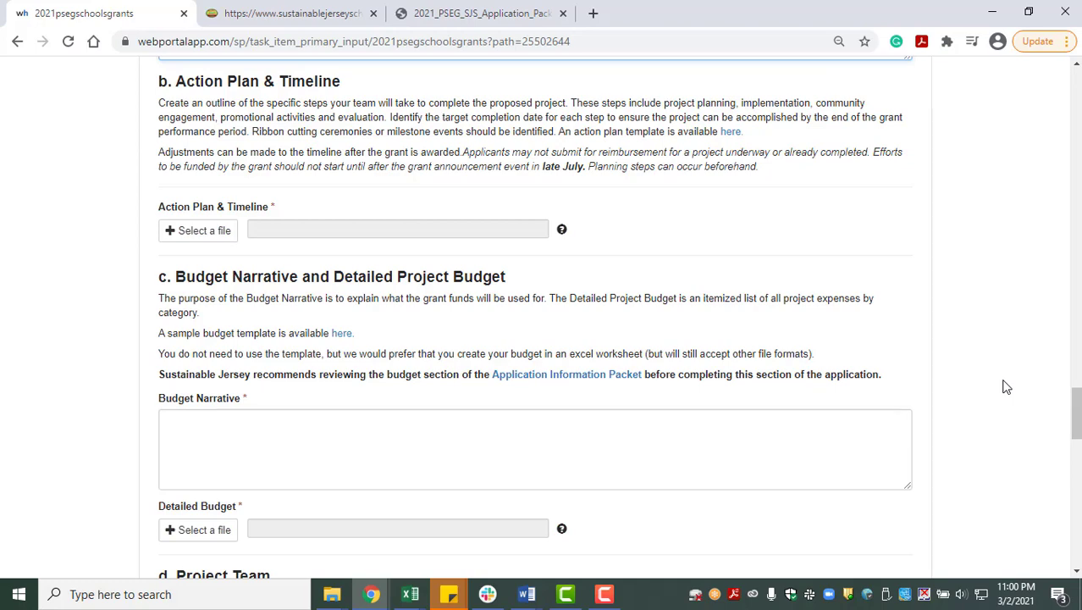
- Download the action plan template and dismiss the finished download notice
click(732, 138)
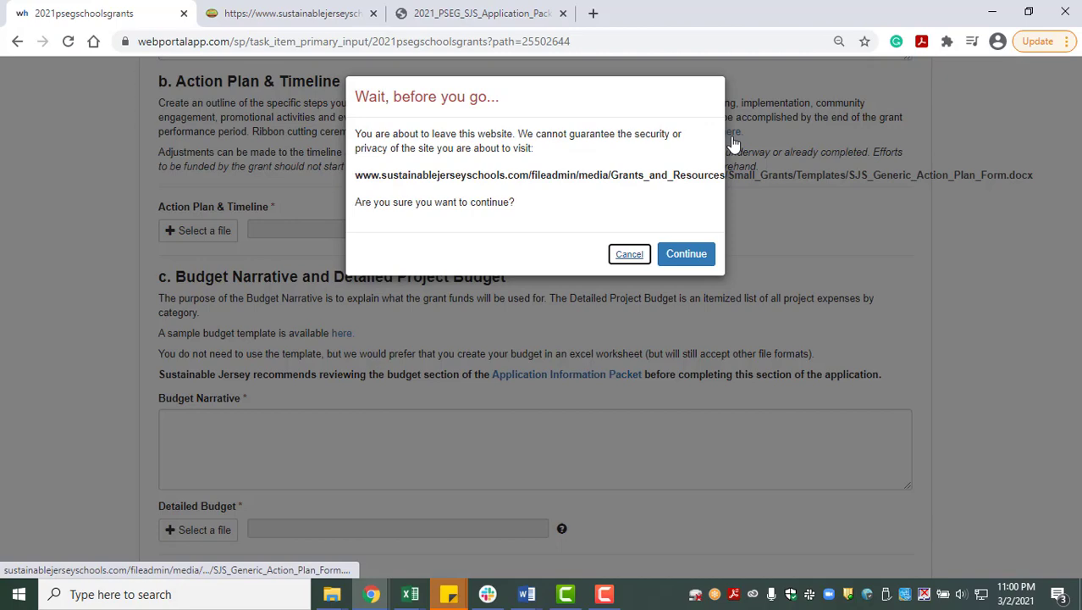
click(677, 256)
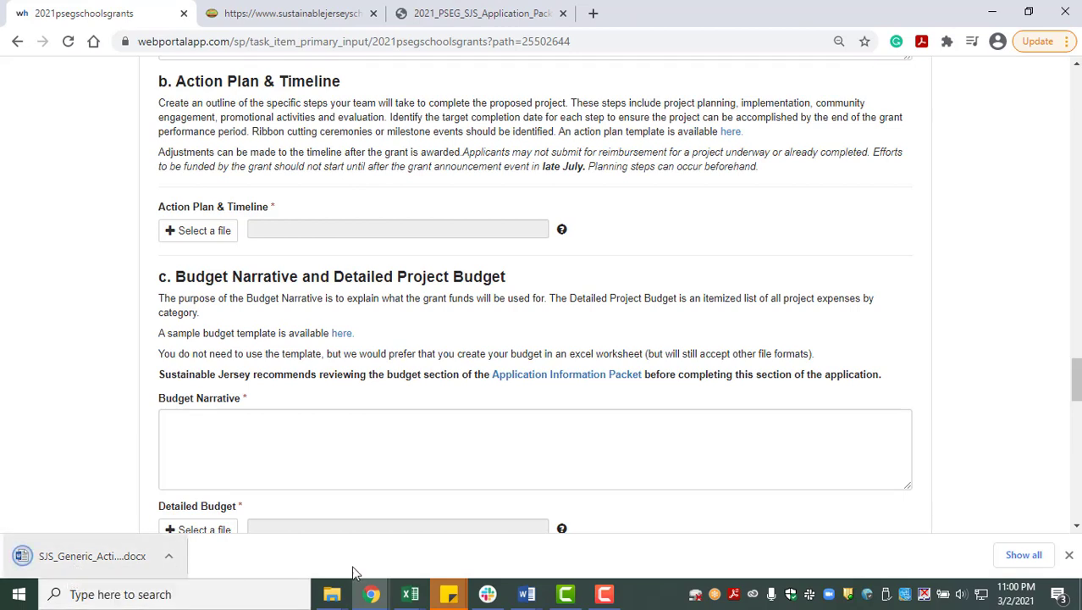
click(1069, 555)
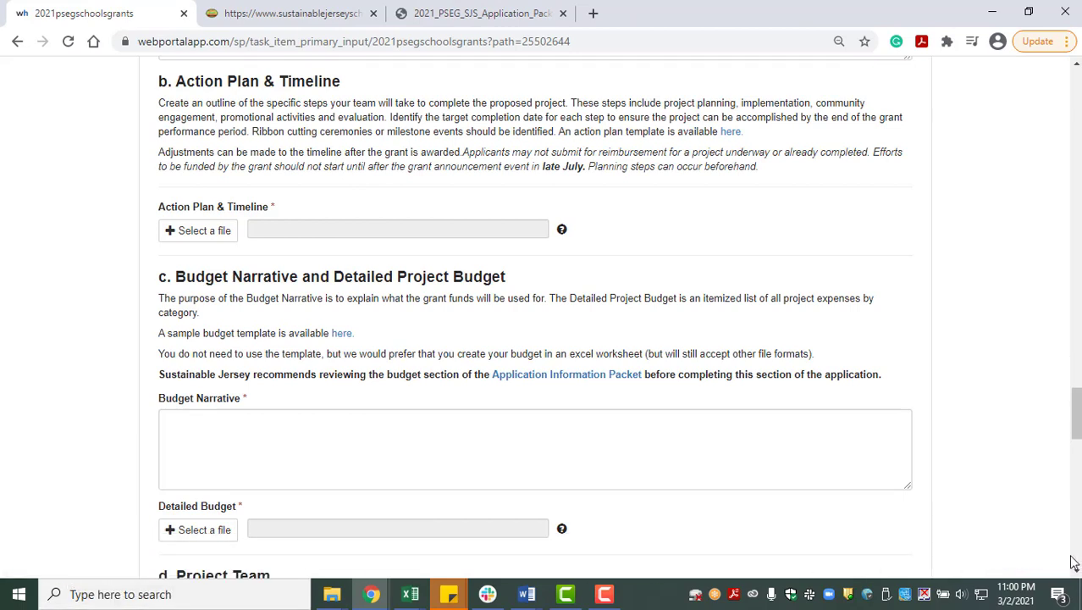
- Attach KRV TEST.pdf from the Grant App Testing folder as the Action Plan & Timeline
click(218, 235)
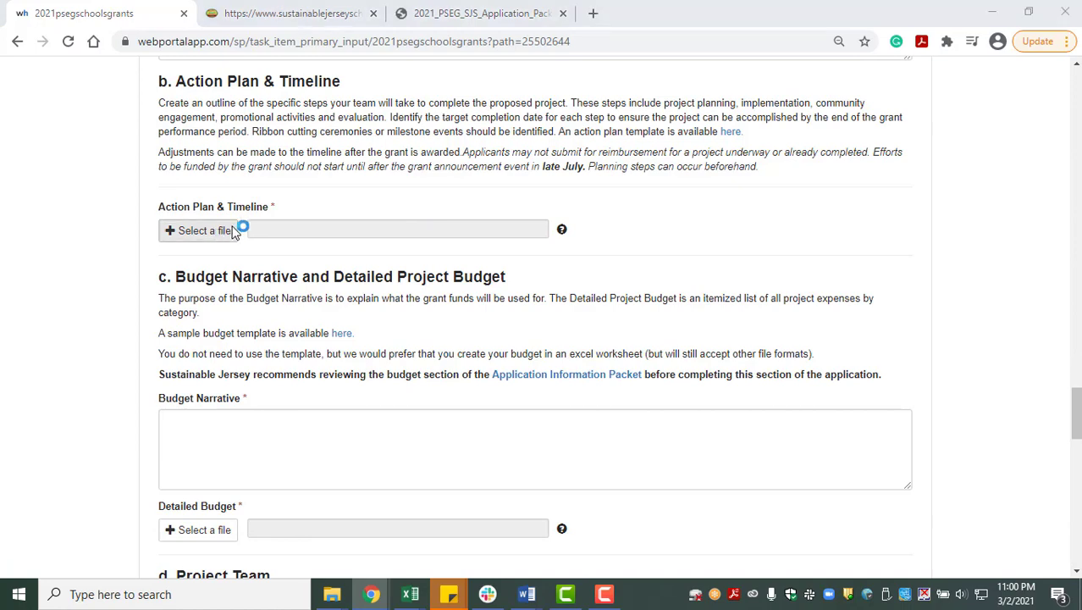
scroll(188, 198, up, 2)
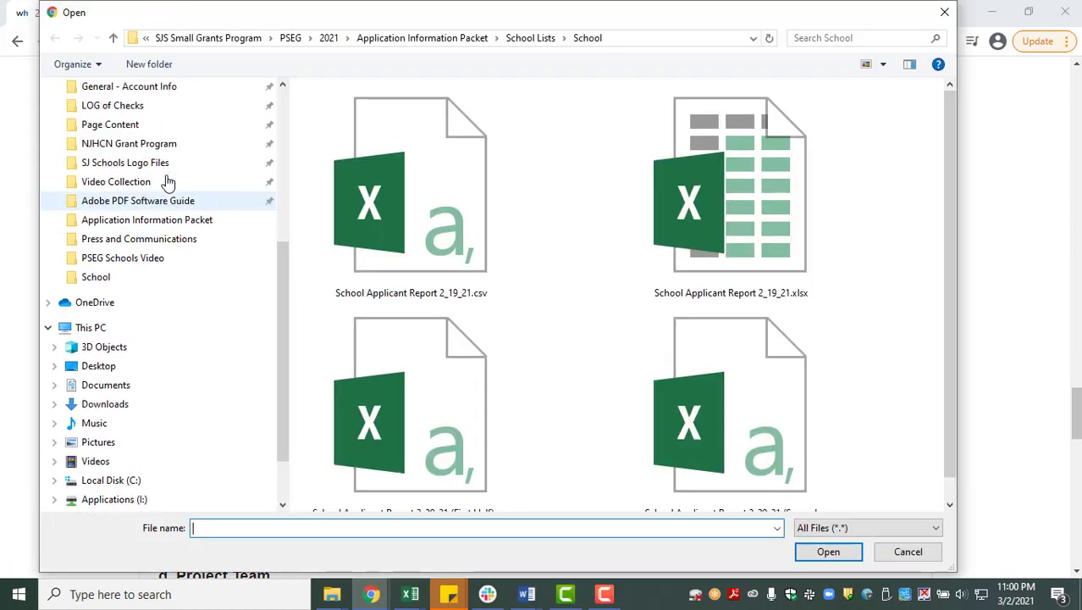
scroll(168, 182, up, 4)
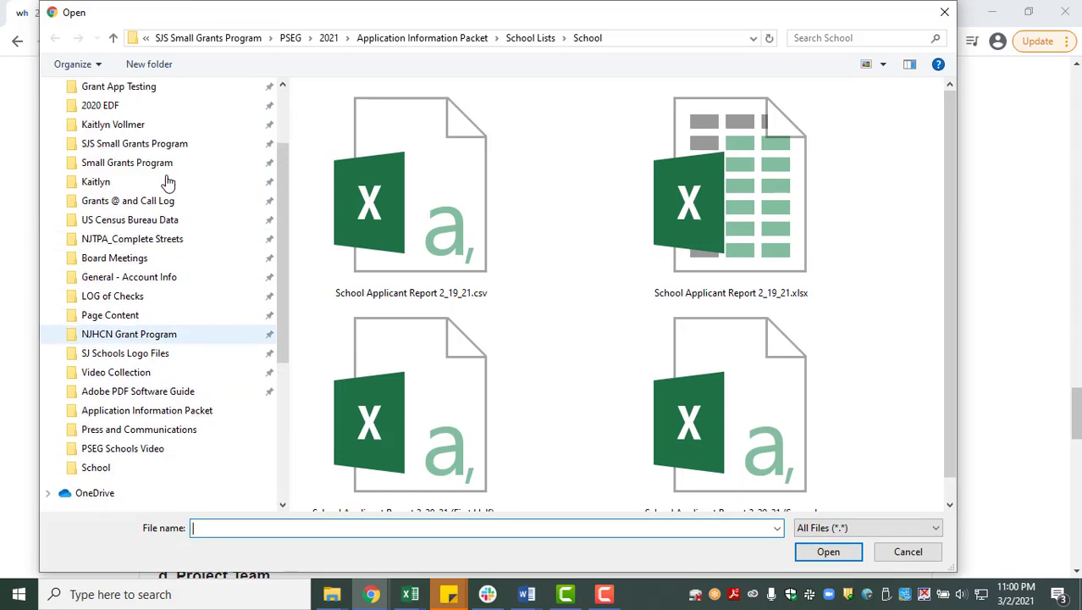
scroll(168, 182, up, 1)
click(131, 127)
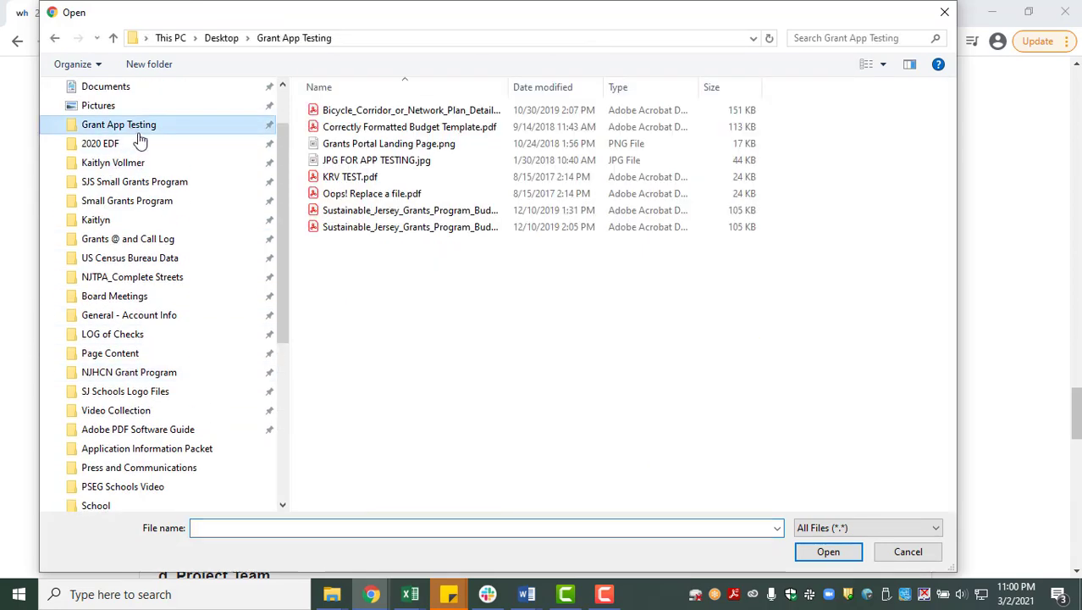
click(354, 177)
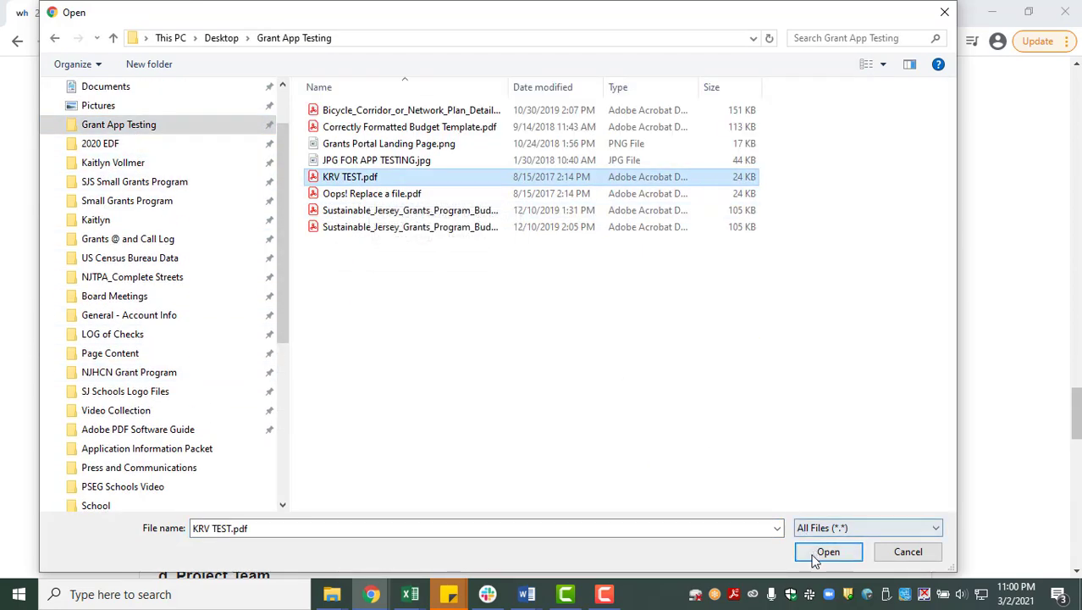
click(828, 551)
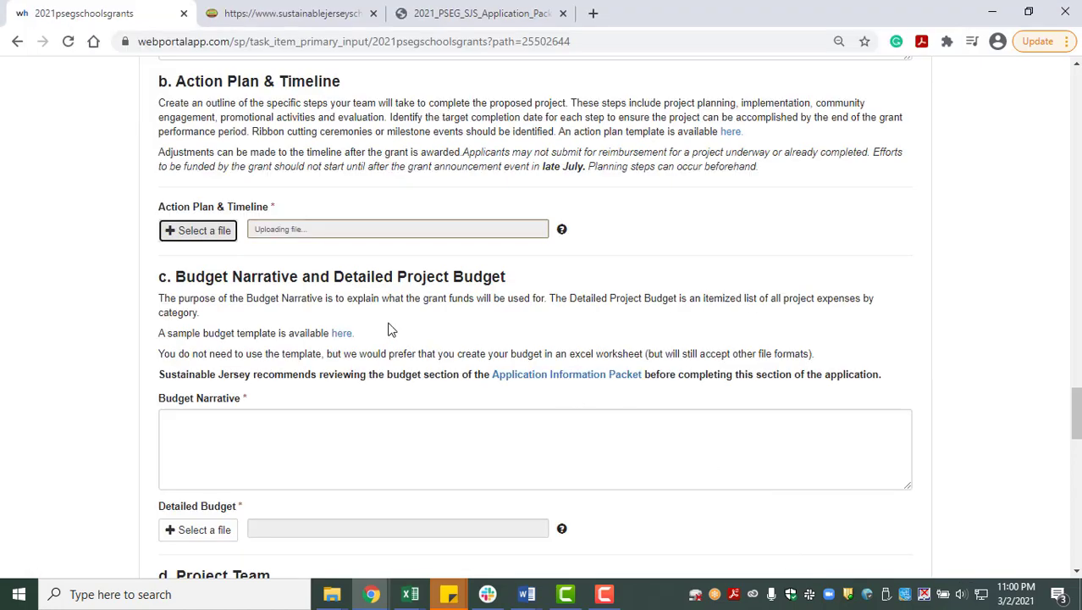
scroll(389, 330, down, 1)
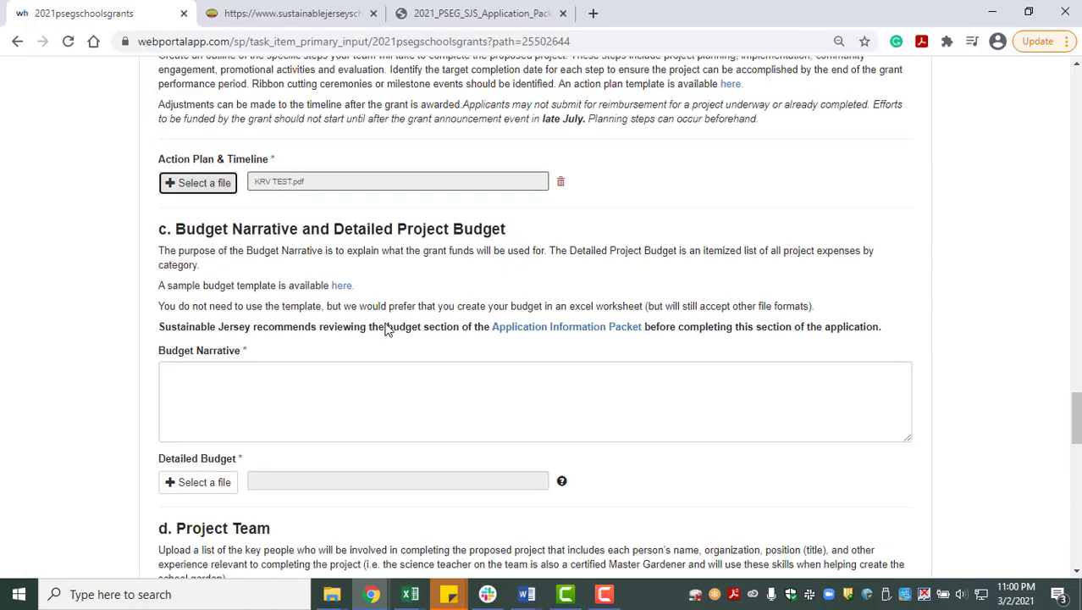
- Download the sample budget template and clear the downloads notice
scroll(387, 329, down, 1)
drag(1076, 420, 1077, 427)
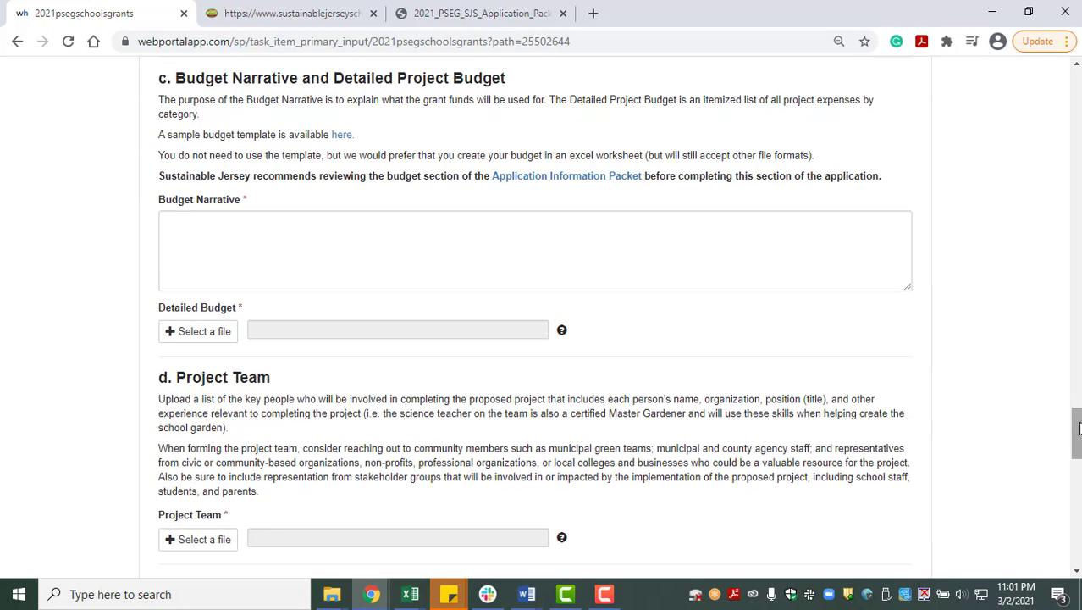
click(339, 137)
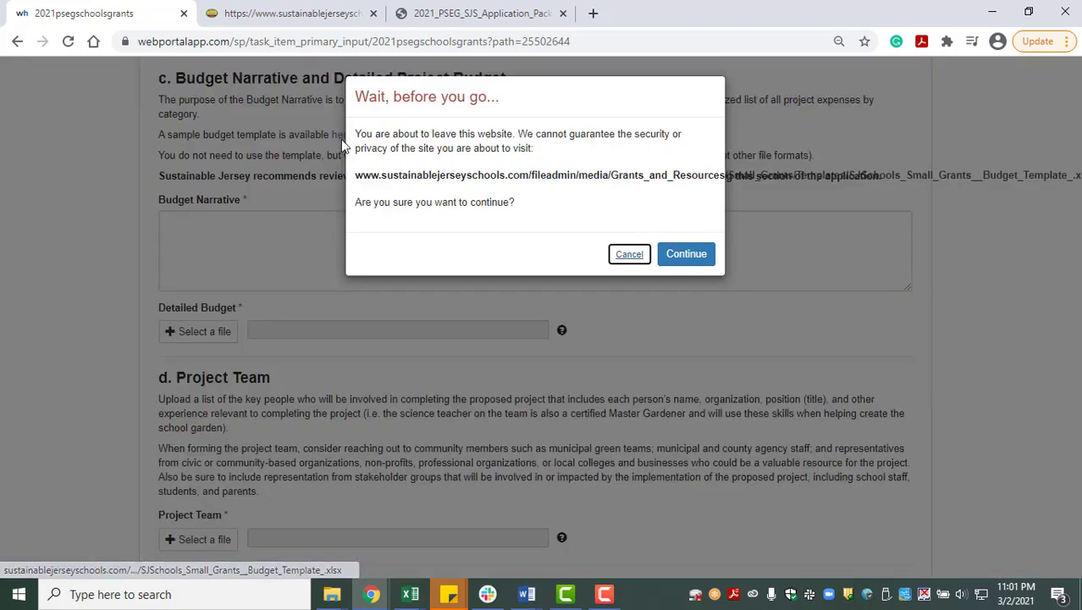
click(670, 257)
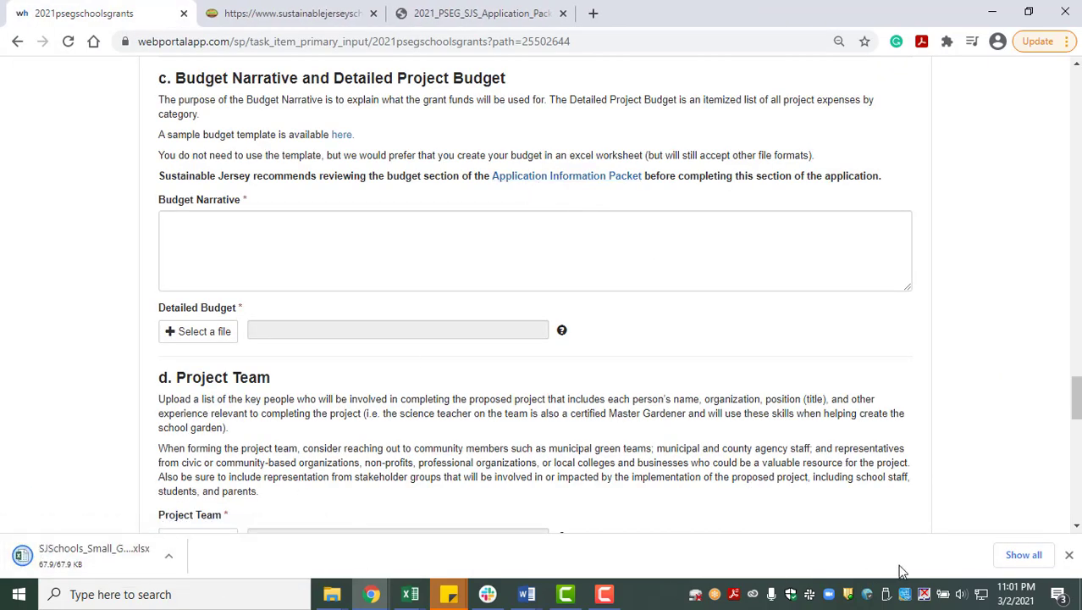
click(1068, 557)
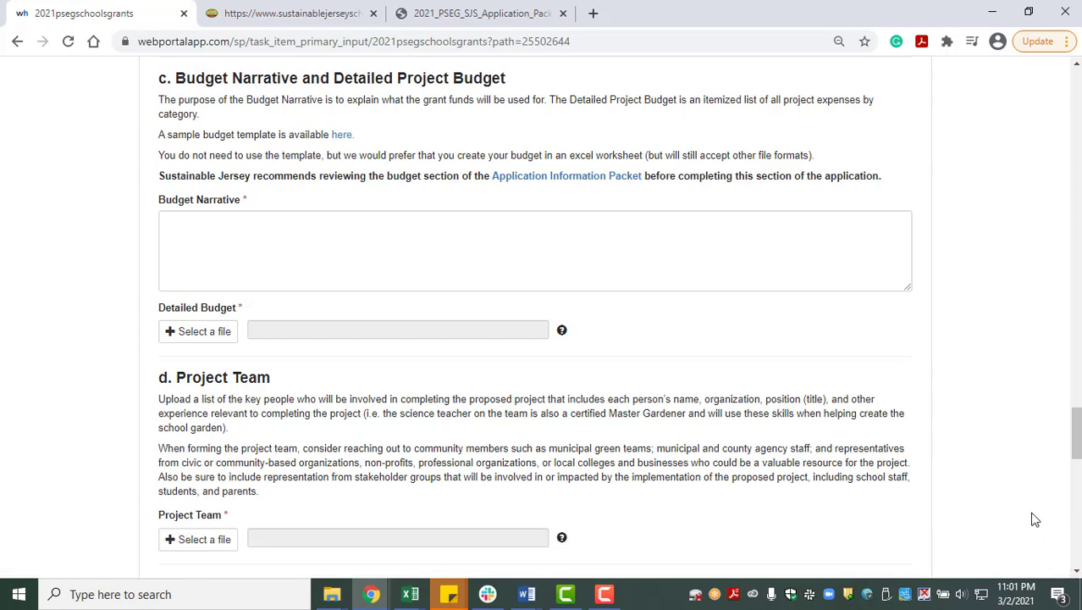
- Write 'tttt' as the Budget Narrative and attach KRV TEST.pdf as the Detailed Budget
click(417, 268)
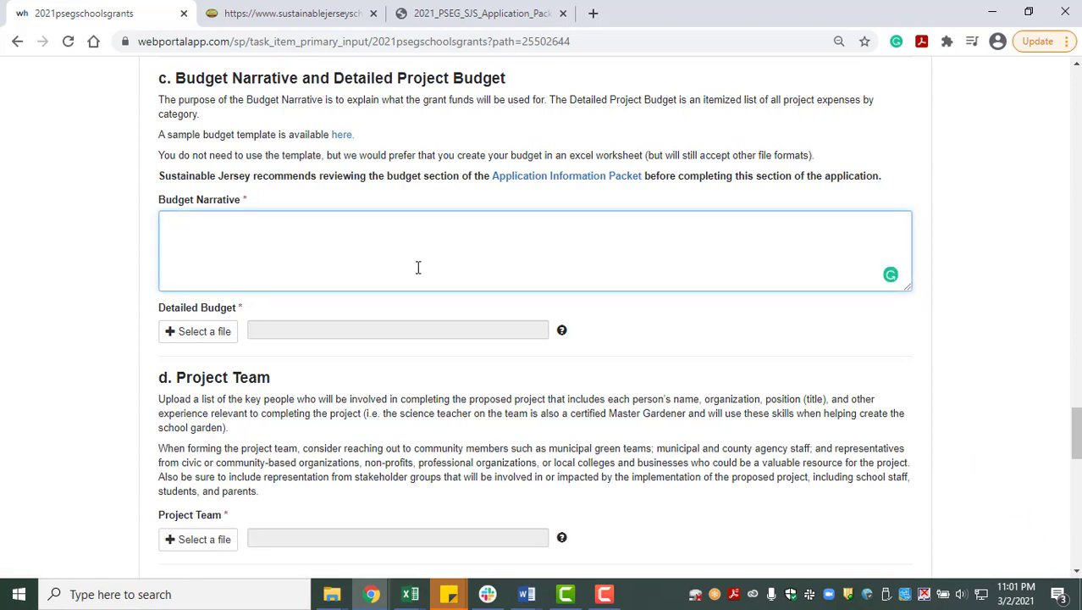
text(tttt)
click(224, 337)
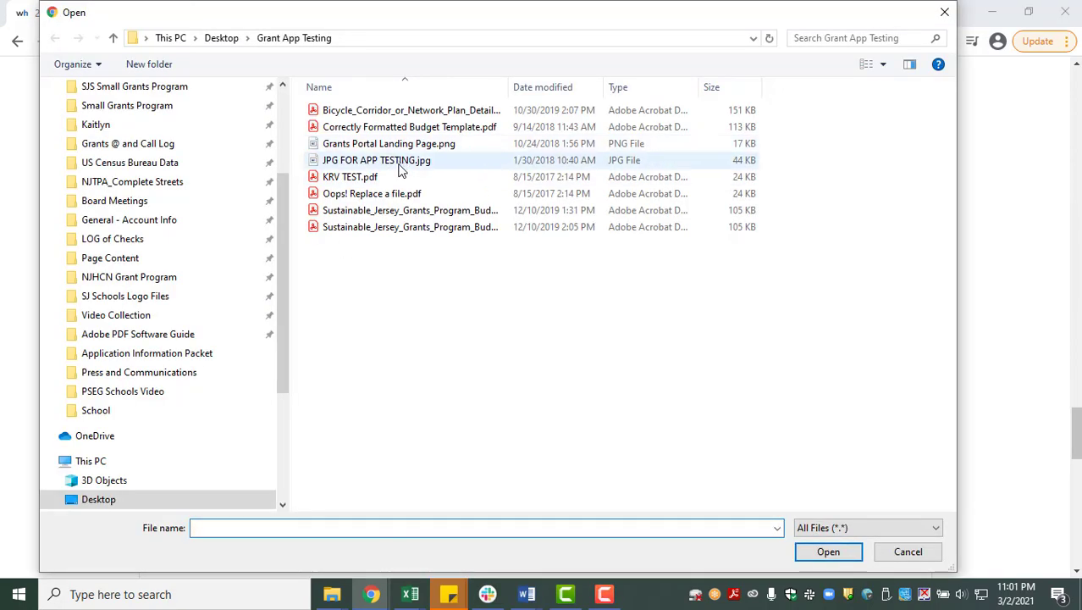
click(395, 178)
click(828, 552)
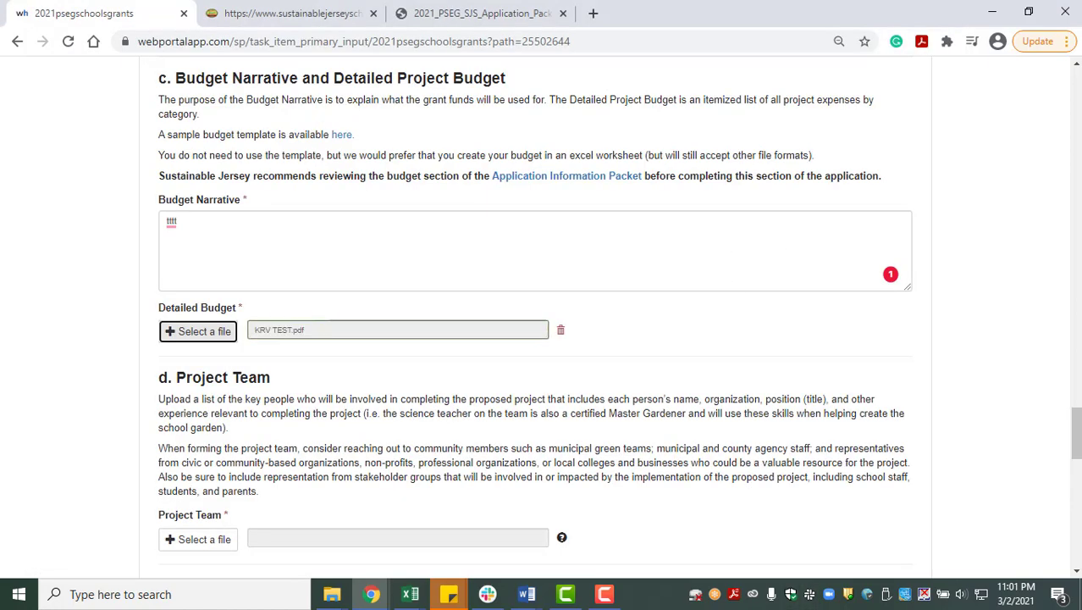
drag(1075, 397, 1077, 460)
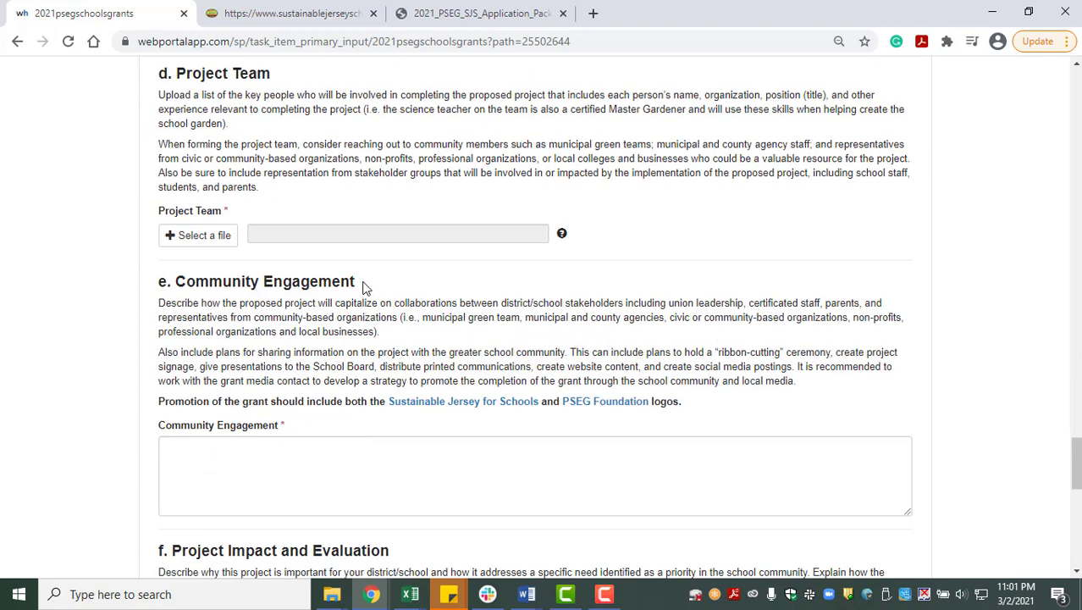
- Attach KRV TEST.pdf as the Project Team list
click(219, 244)
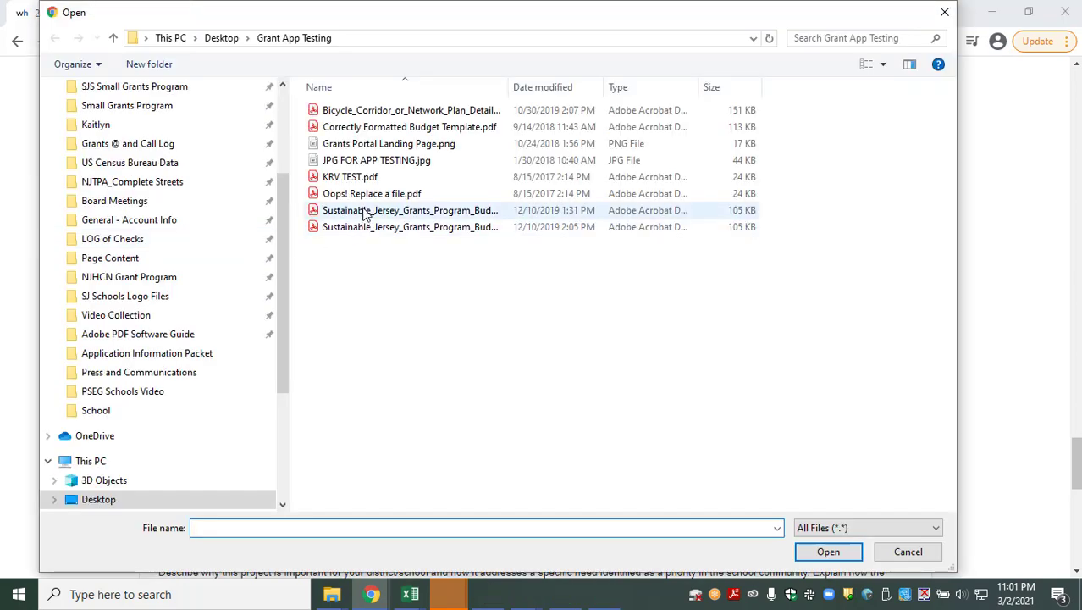
click(364, 178)
click(828, 552)
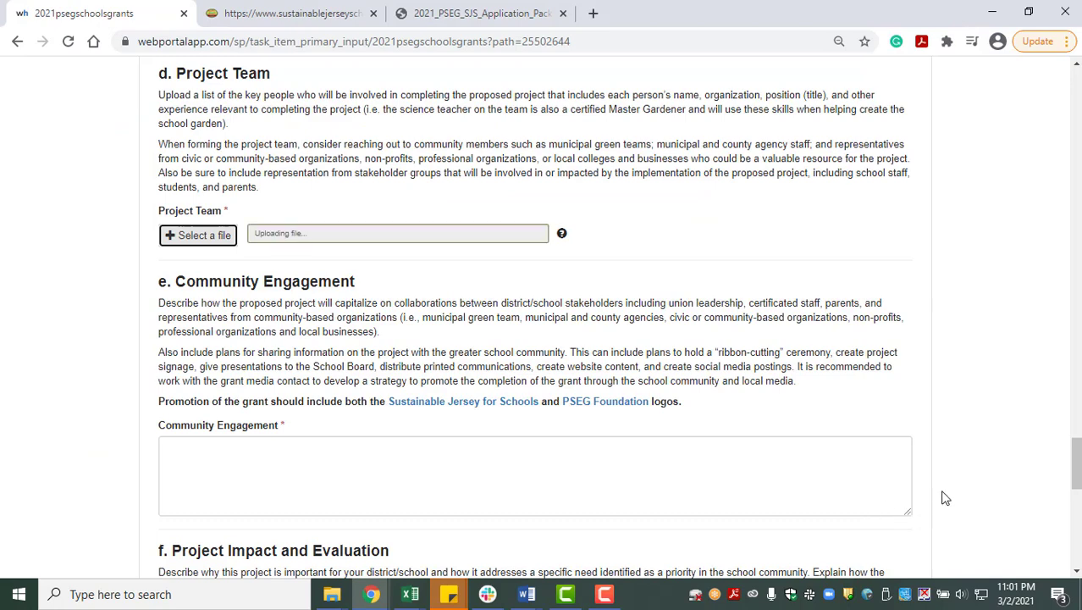
scroll(942, 496, down, 2)
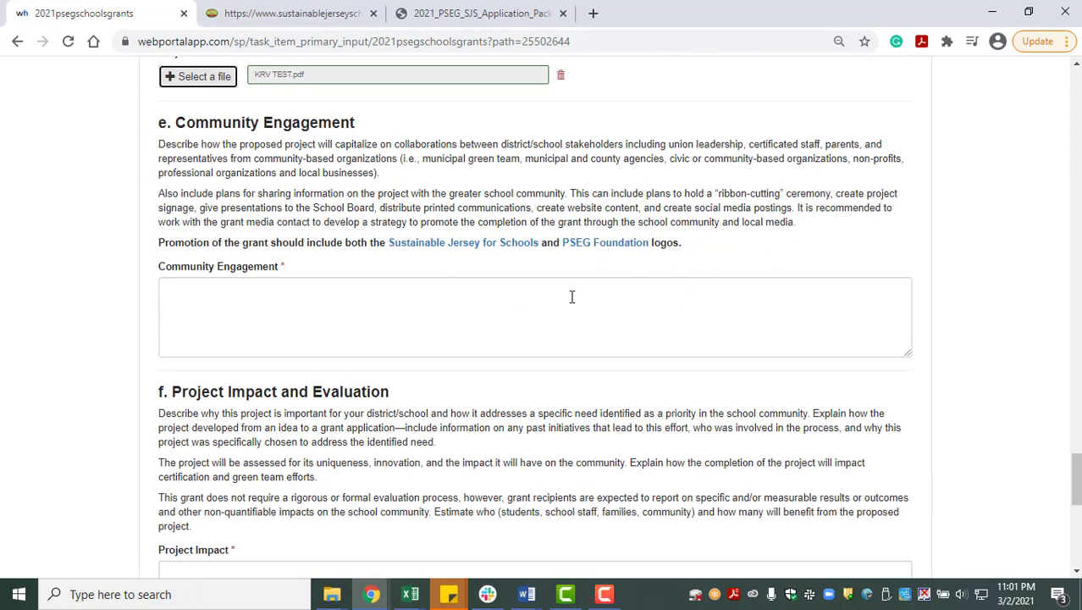
- Follow the Sustainable Jersey for Schools logo link but cancel to stay on the form
click(504, 250)
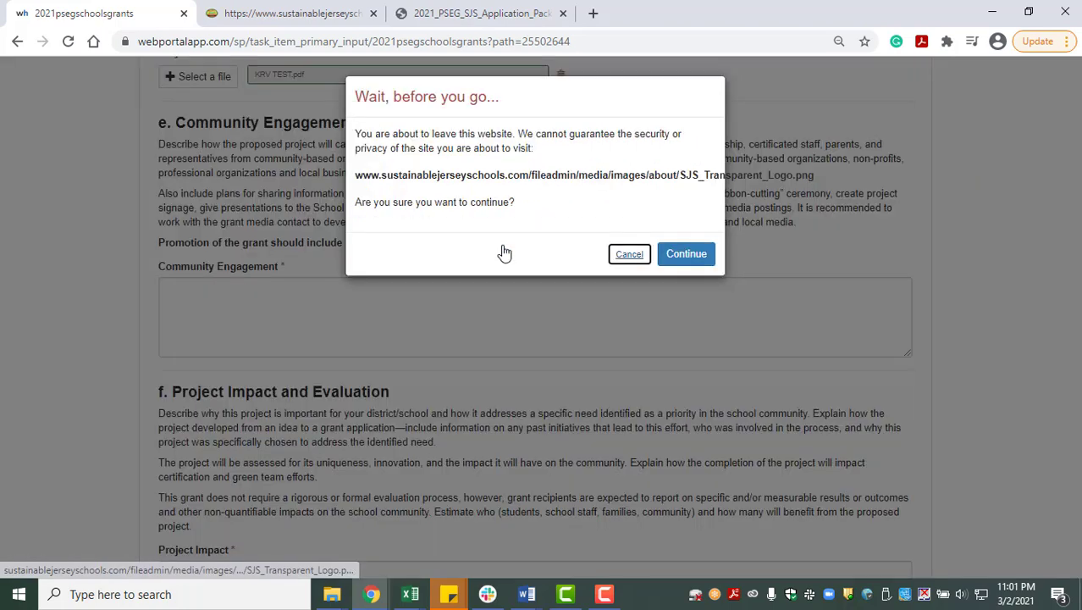
click(632, 254)
drag(1076, 479, 1078, 486)
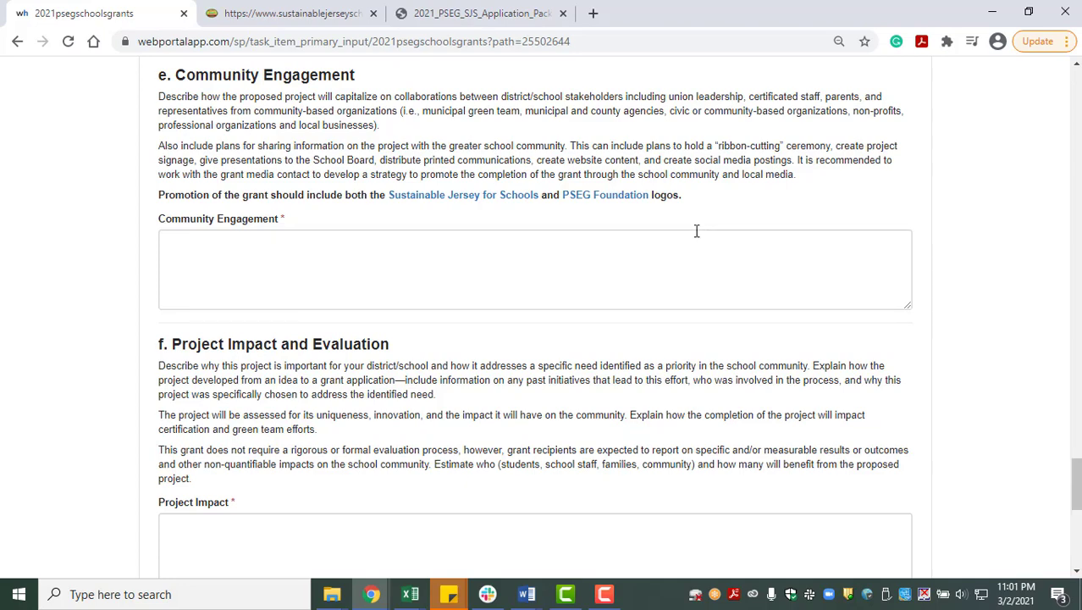
- Preview the Sustainable Jersey for Schools and PSEG Foundation logos, closing each tab afterwards
click(520, 196)
click(699, 255)
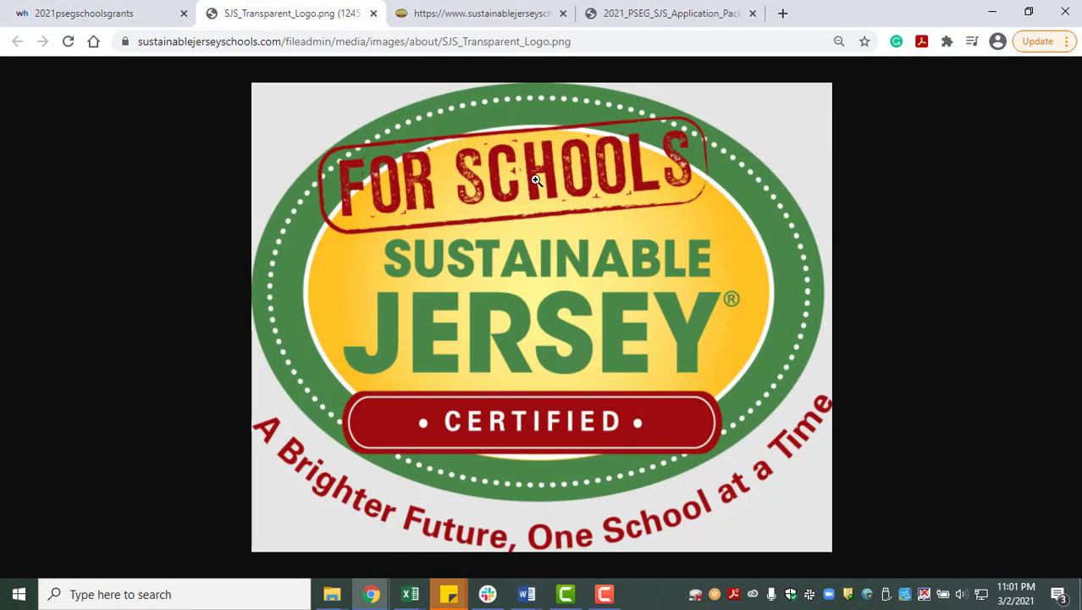
click(373, 13)
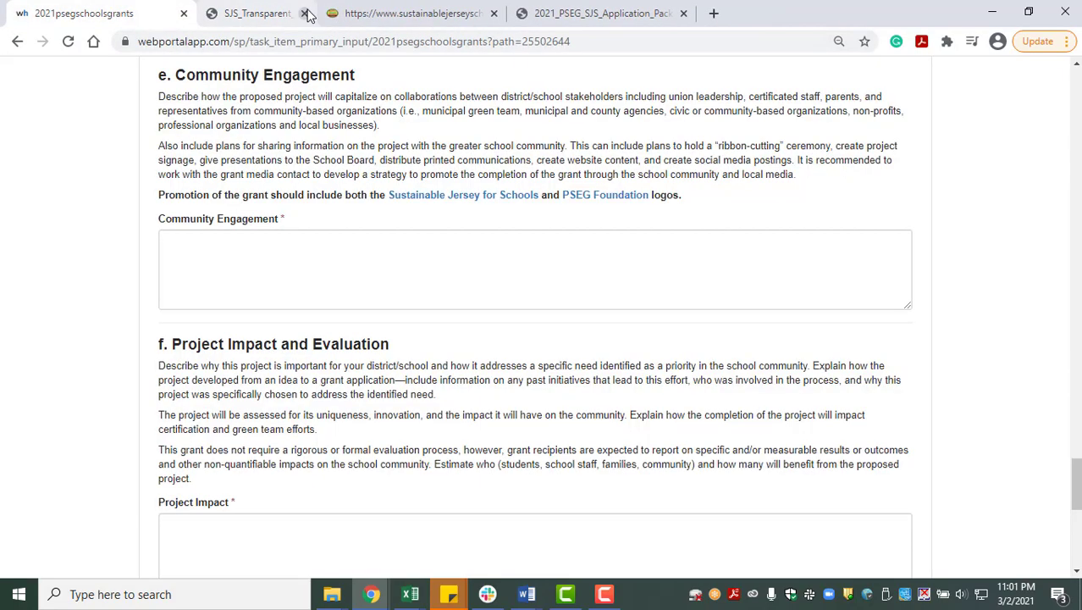
click(587, 197)
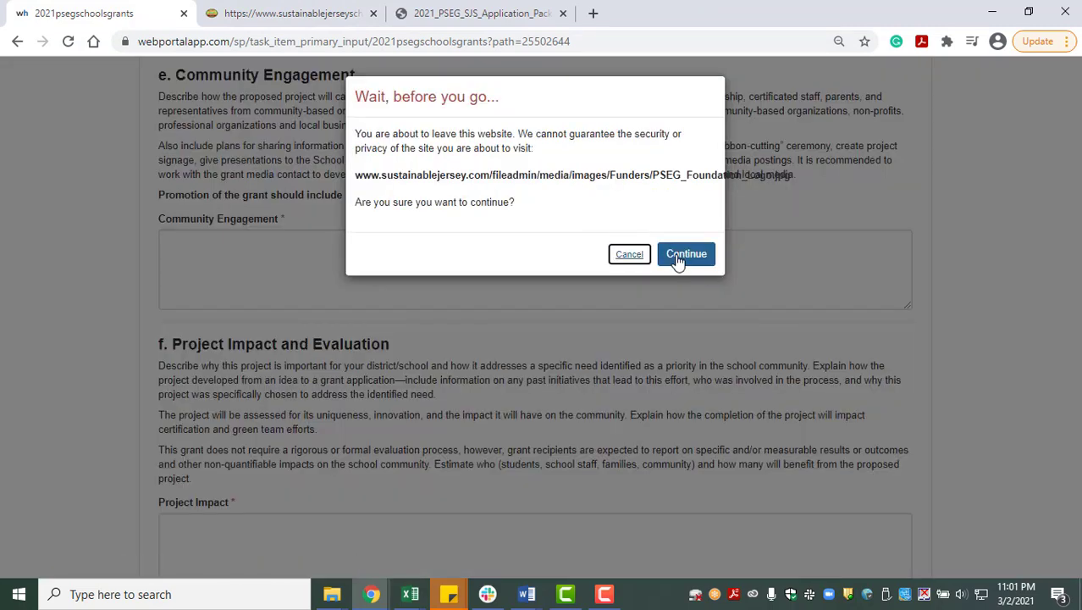
click(682, 256)
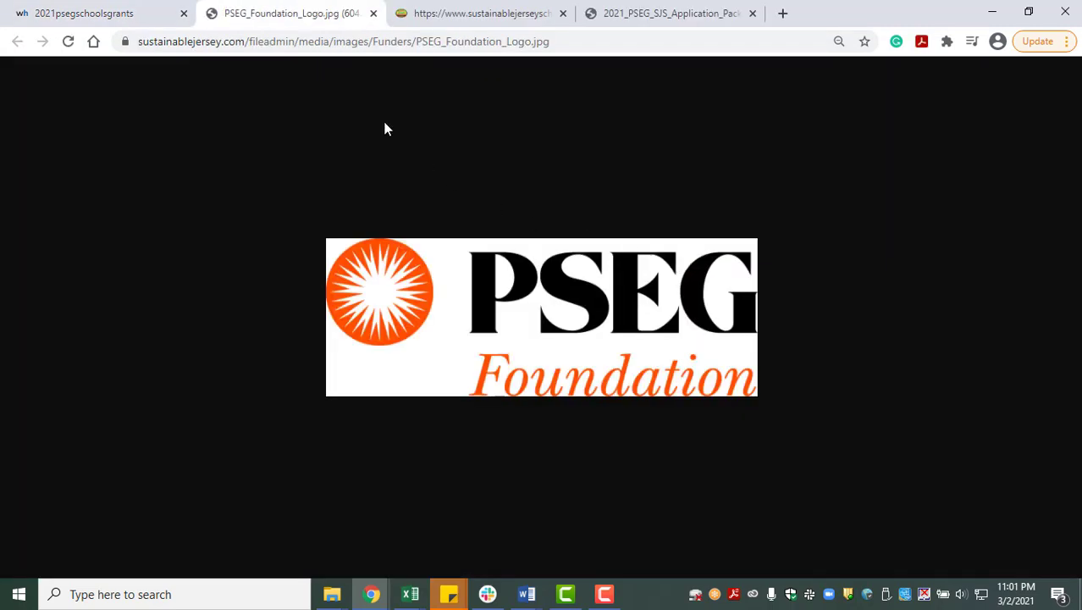
click(374, 14)
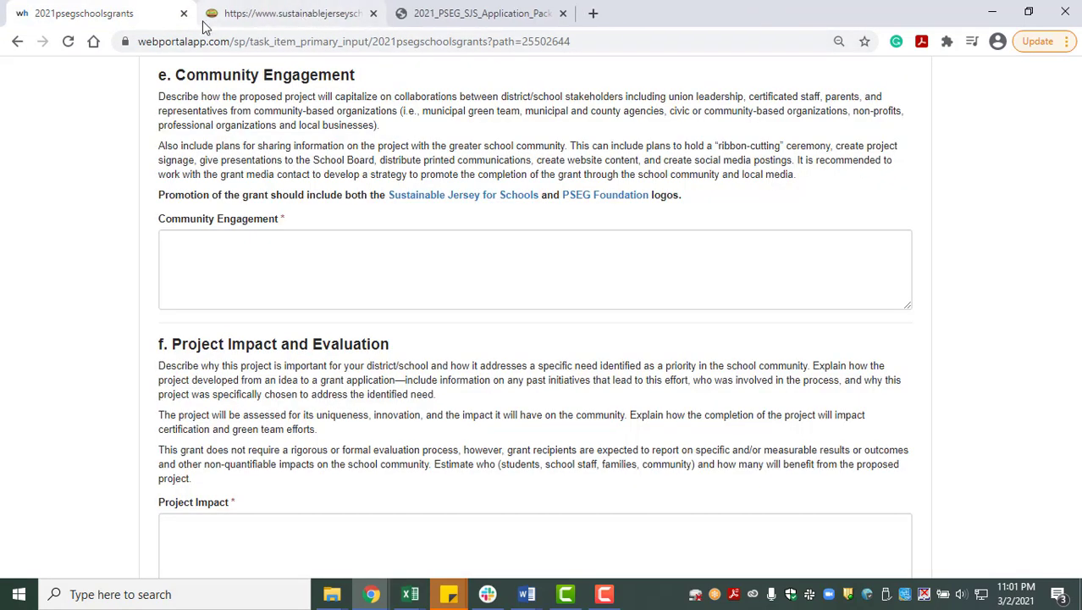
- Enter placeholder text 'rrrr' as the Community Engagement answer
click(291, 254)
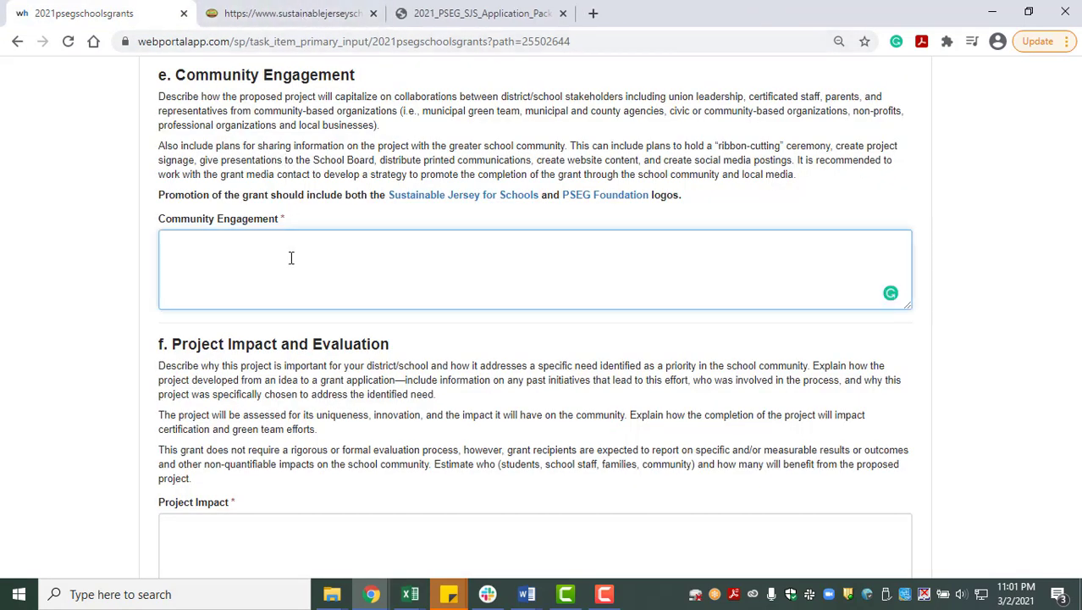
text(rrr)
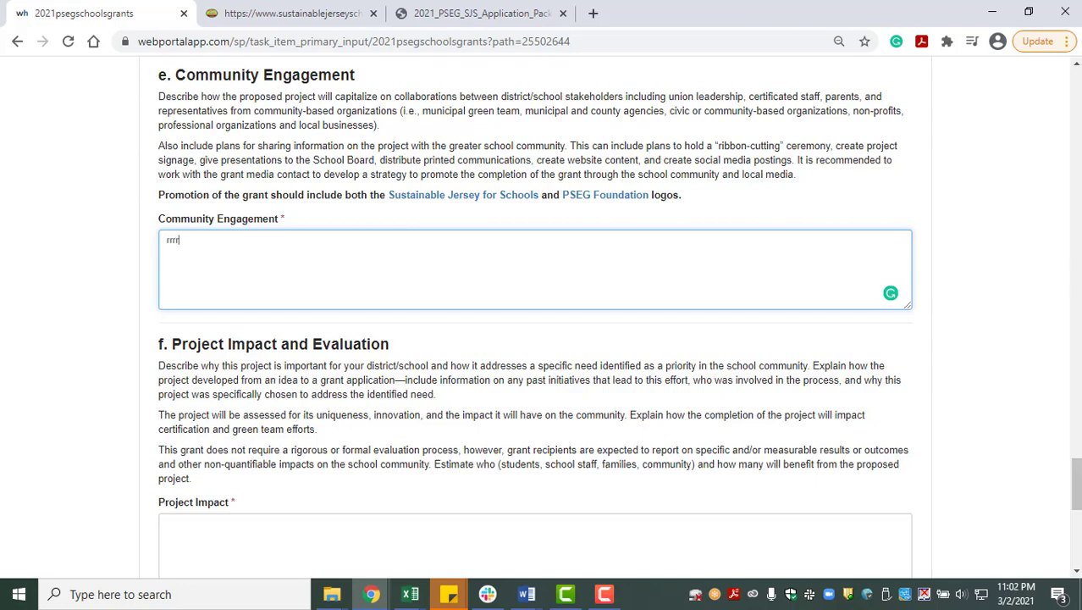
text(r)
drag(1076, 470, 1077, 493)
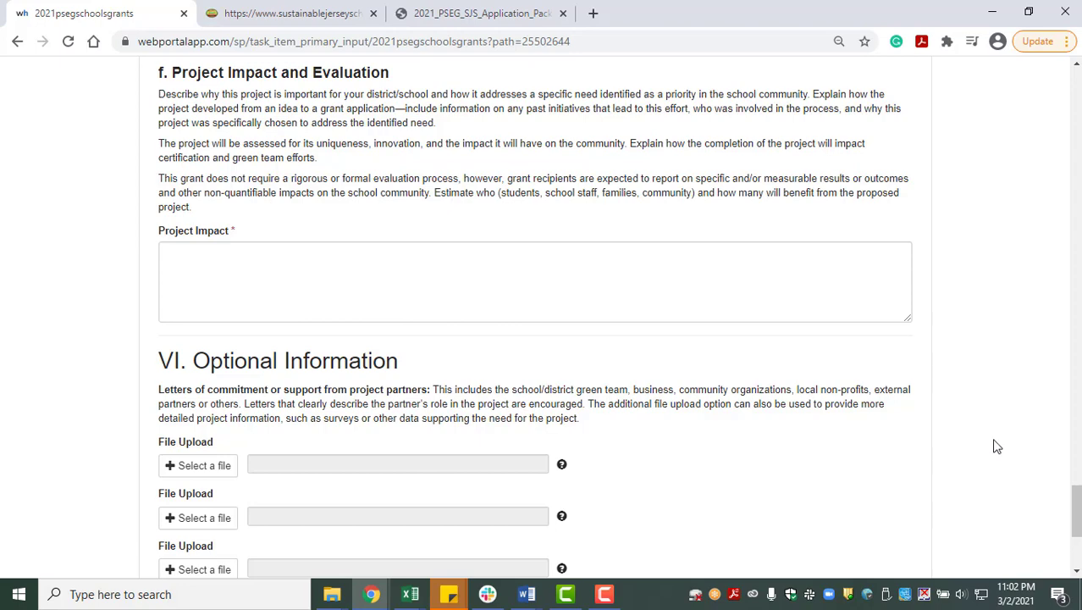
click(665, 299)
- Type 'gggg' in the Project Impact box and save the proposal as a draft
text(gggg)
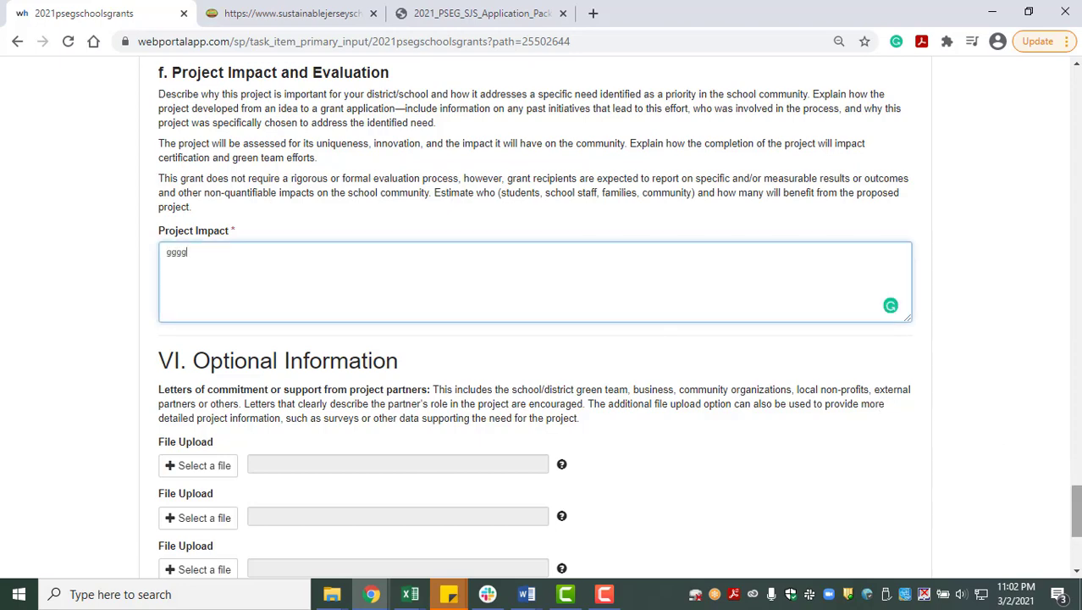
drag(1076, 512, 1078, 544)
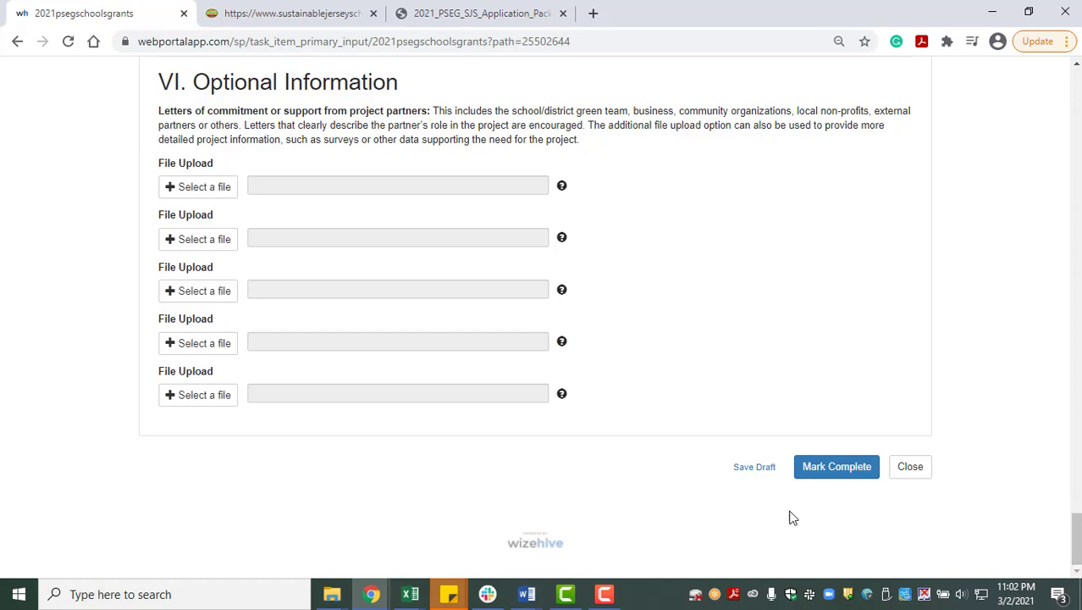
click(752, 471)
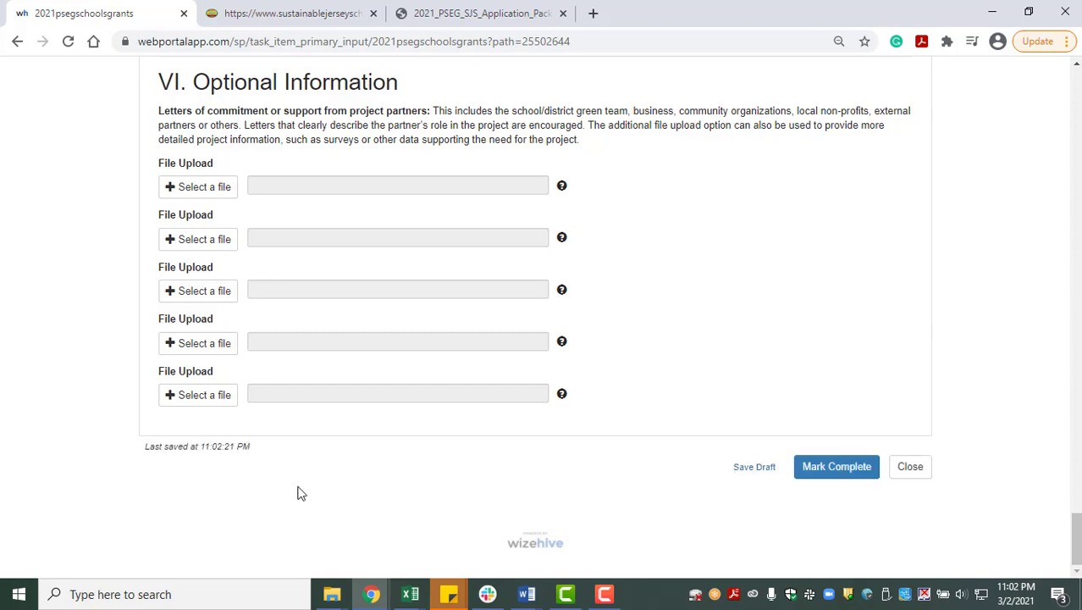
- Mark the School Grant Proposal complete and submit Section One
click(811, 476)
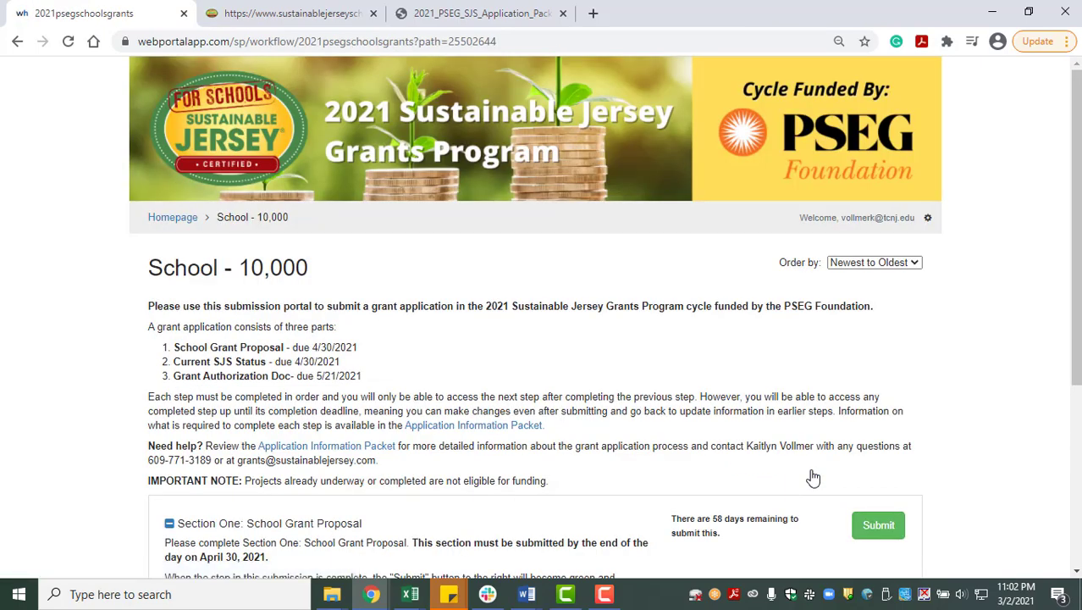
scroll(1079, 254, down, 3)
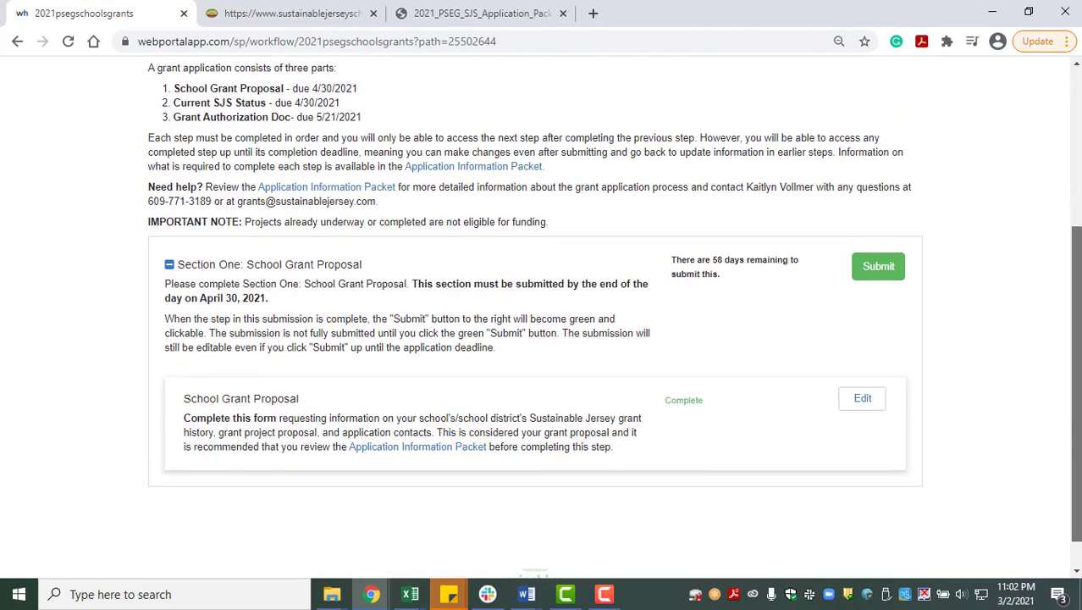
click(901, 271)
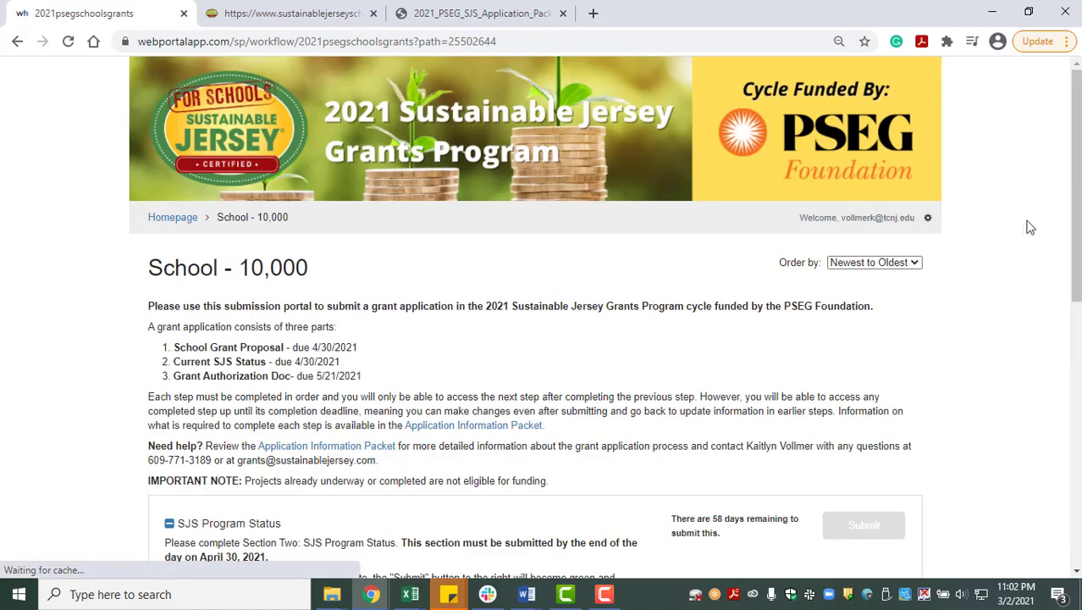
drag(1079, 161, 1077, 333)
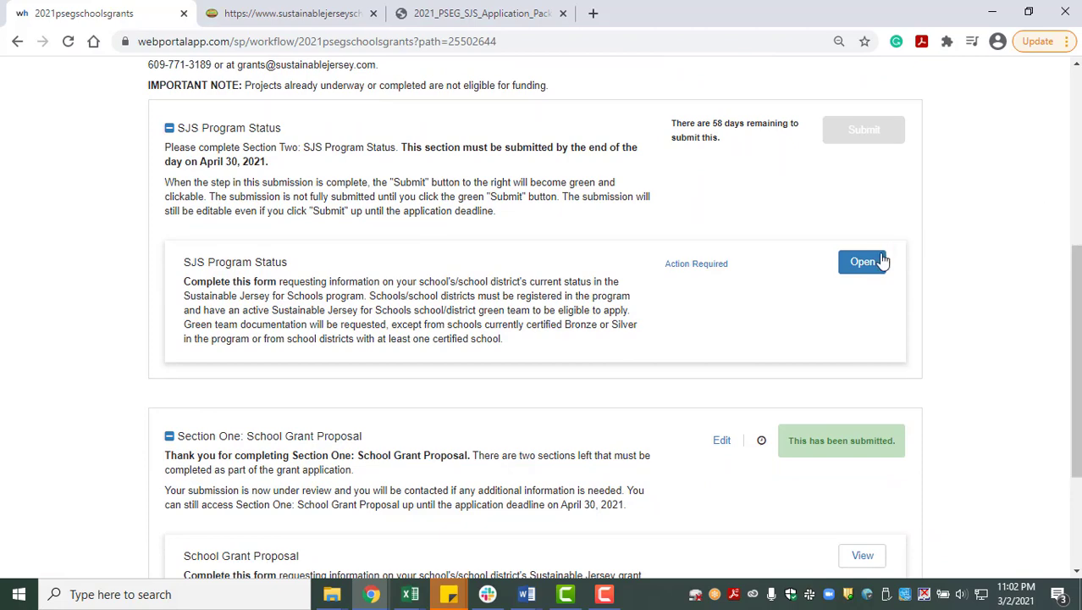
click(863, 271)
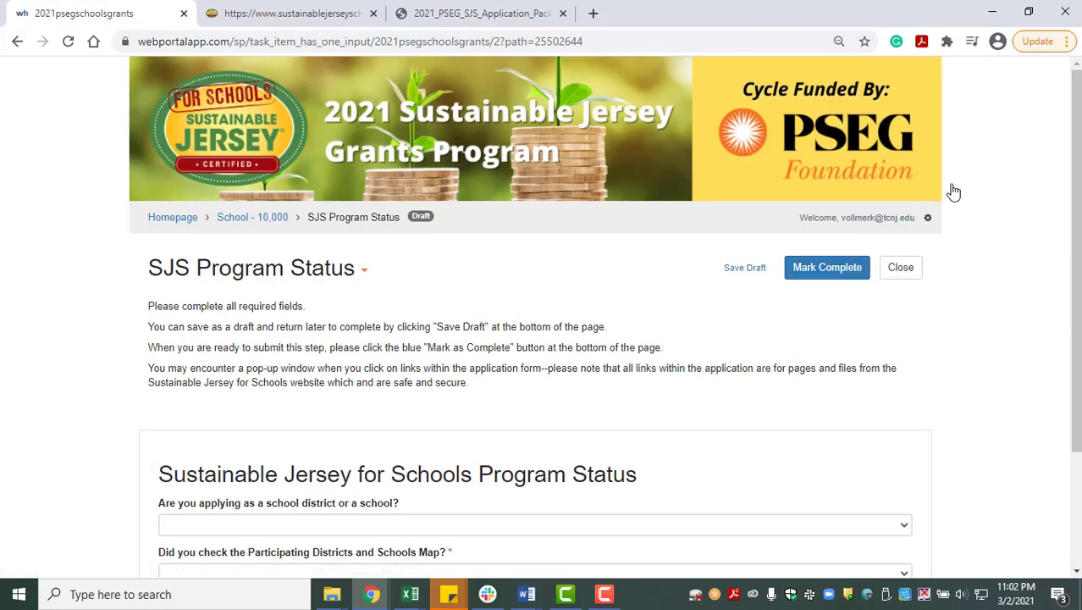
- Answer School as the applicant type, staying on the form after the registration instructions link
drag(1076, 254, 1076, 367)
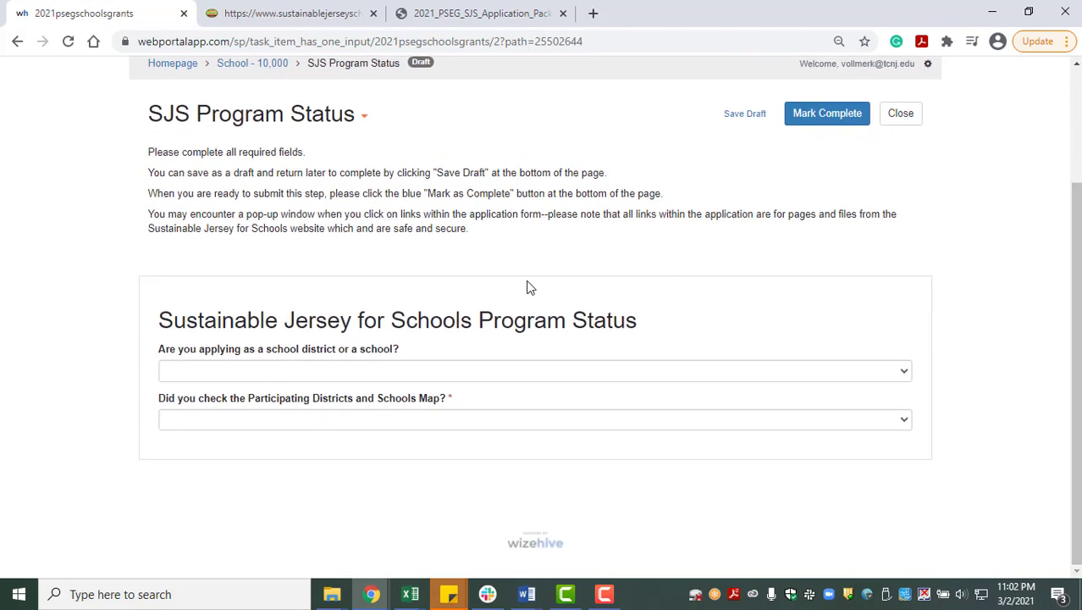
click(378, 371)
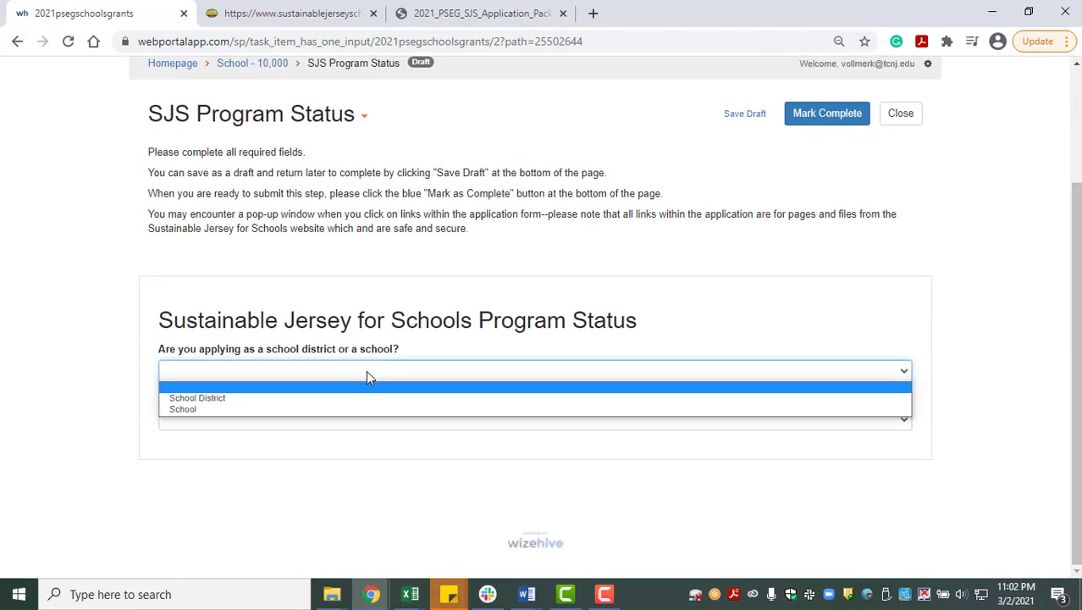
click(313, 410)
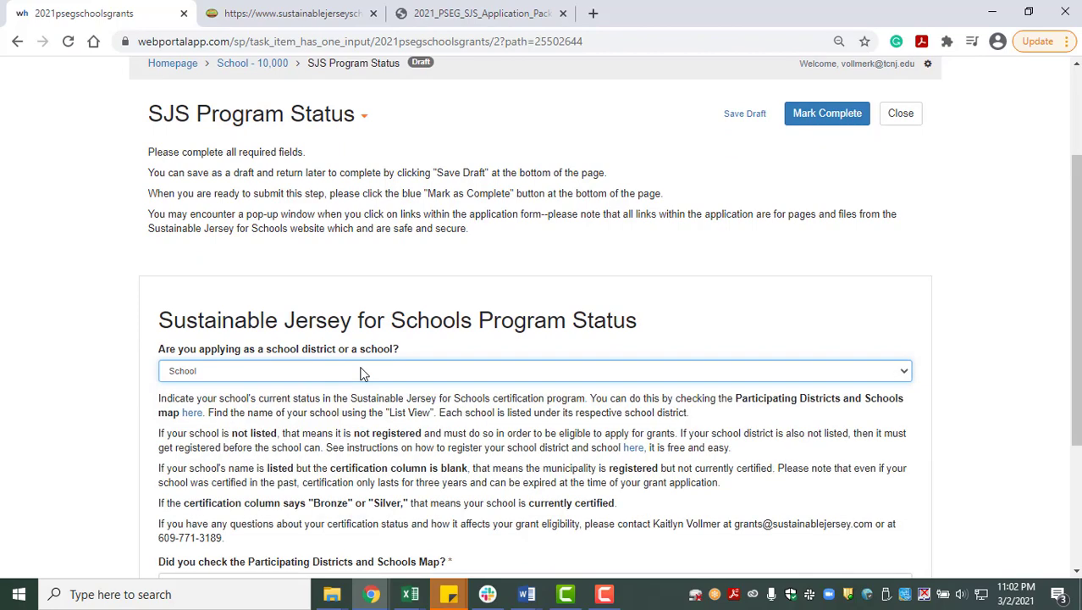
scroll(360, 373, down, 2)
scroll(357, 367, down, 1)
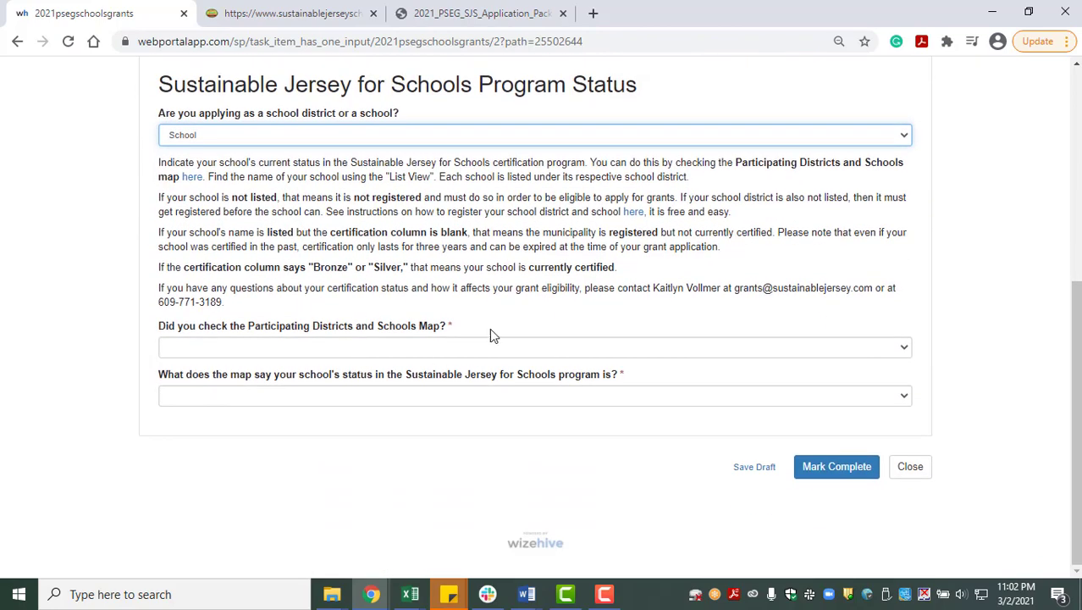
click(633, 212)
click(629, 253)
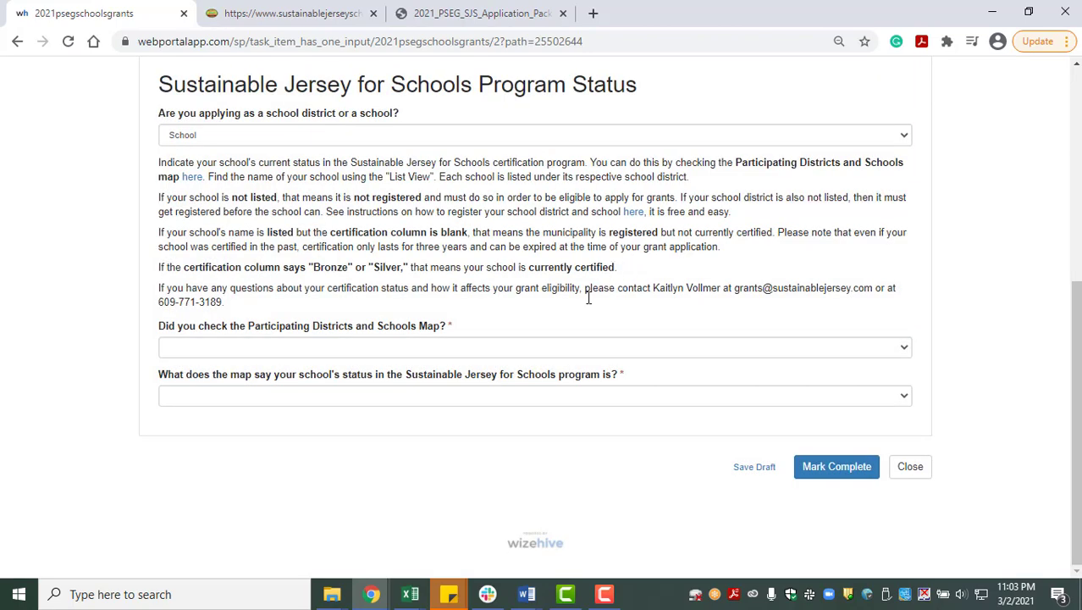
- Answer 'I did not check the map.' for the map check question
click(539, 351)
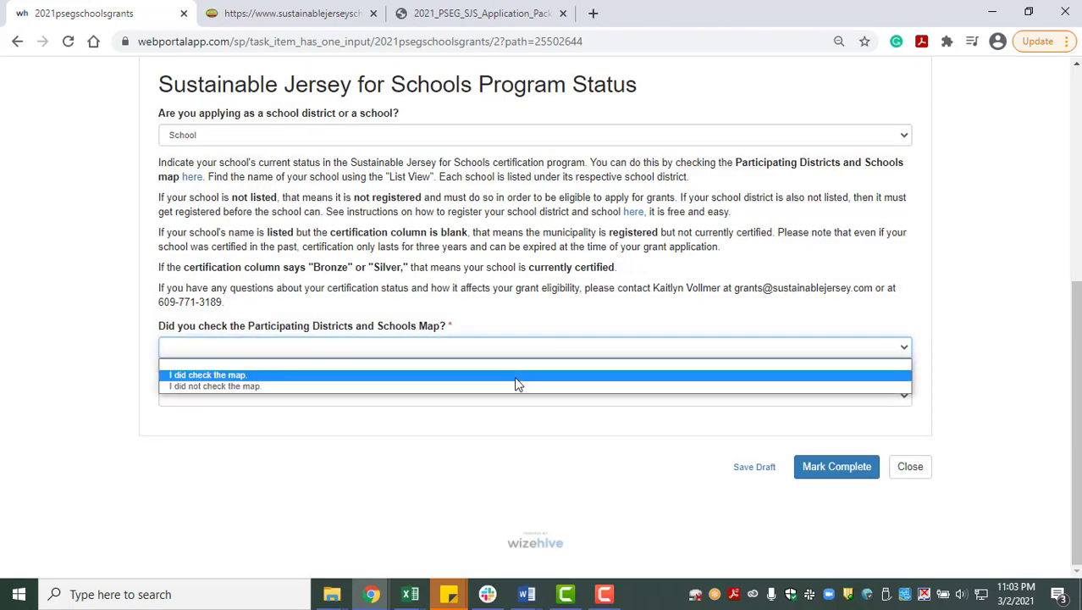
click(516, 378)
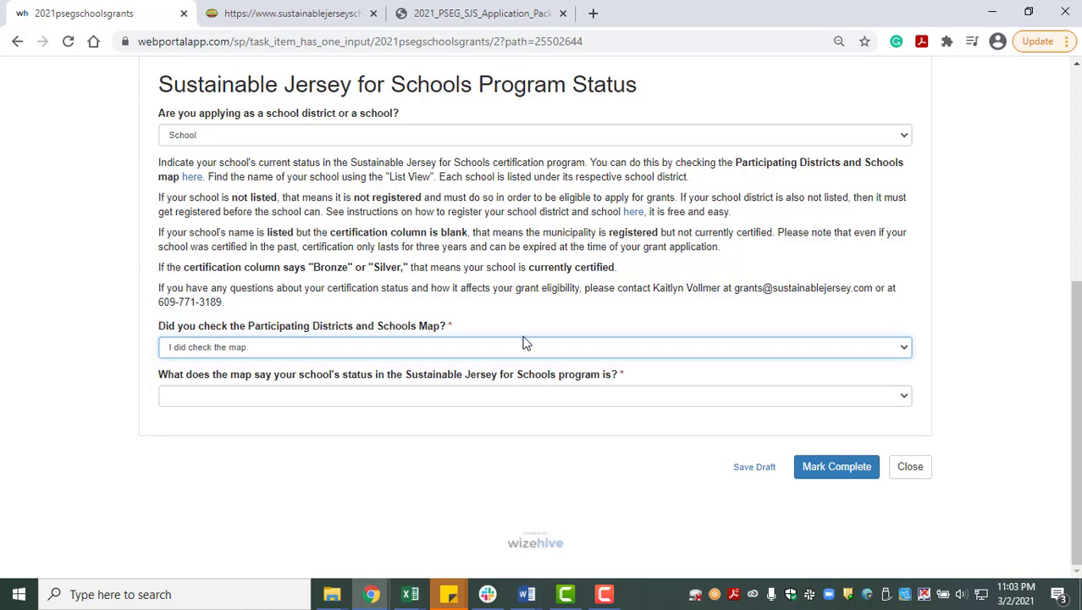
click(455, 351)
click(343, 386)
- Set the school's Sustainable Jersey program status to Registered
scroll(369, 348, down, 1)
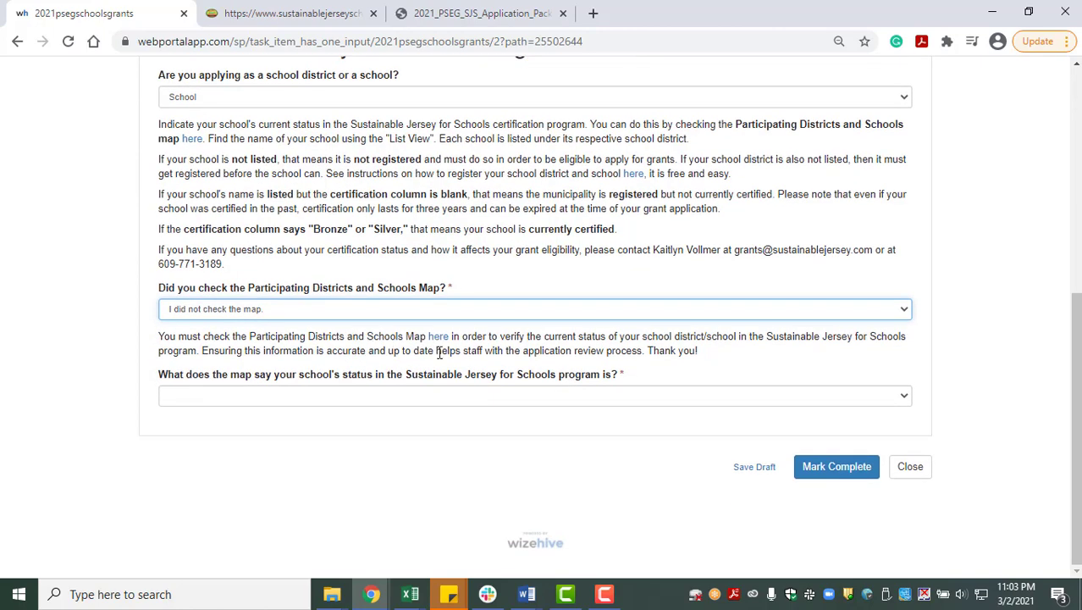
click(447, 399)
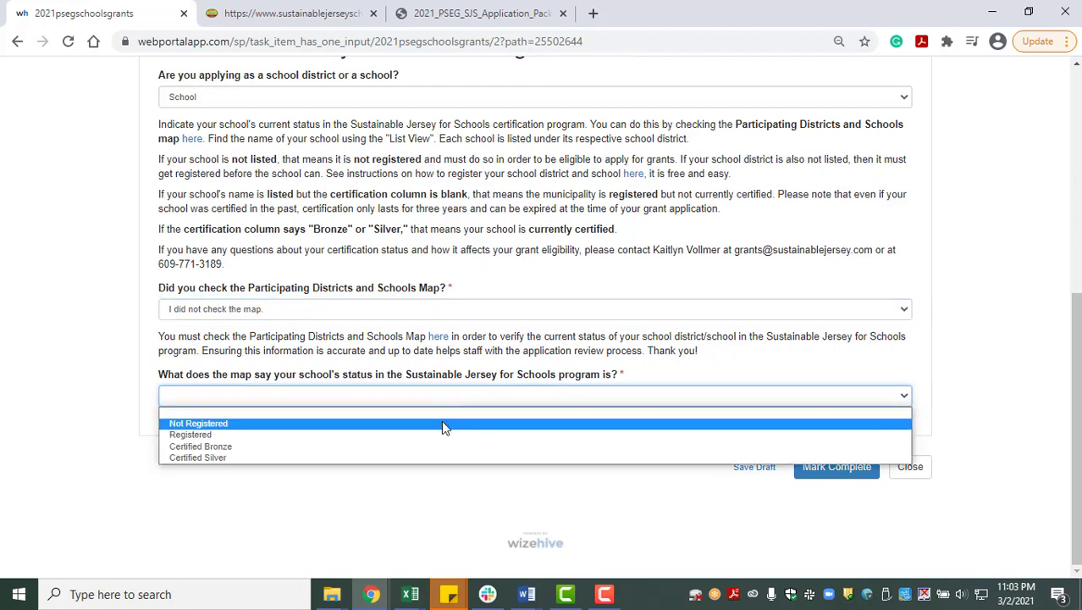
click(453, 363)
key(Down)
scroll(453, 363, down, 2)
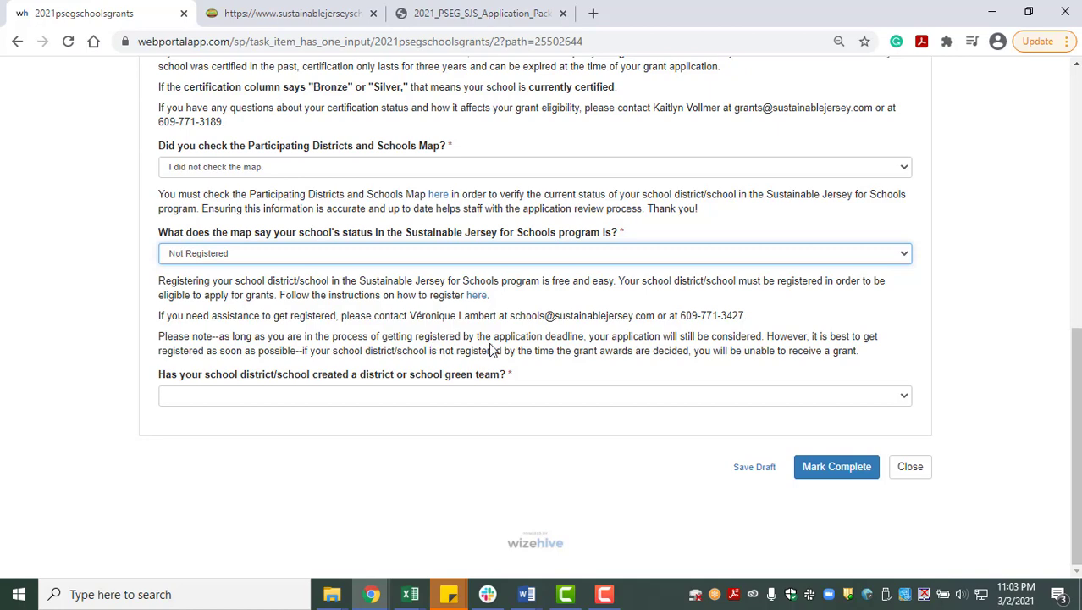
click(432, 256)
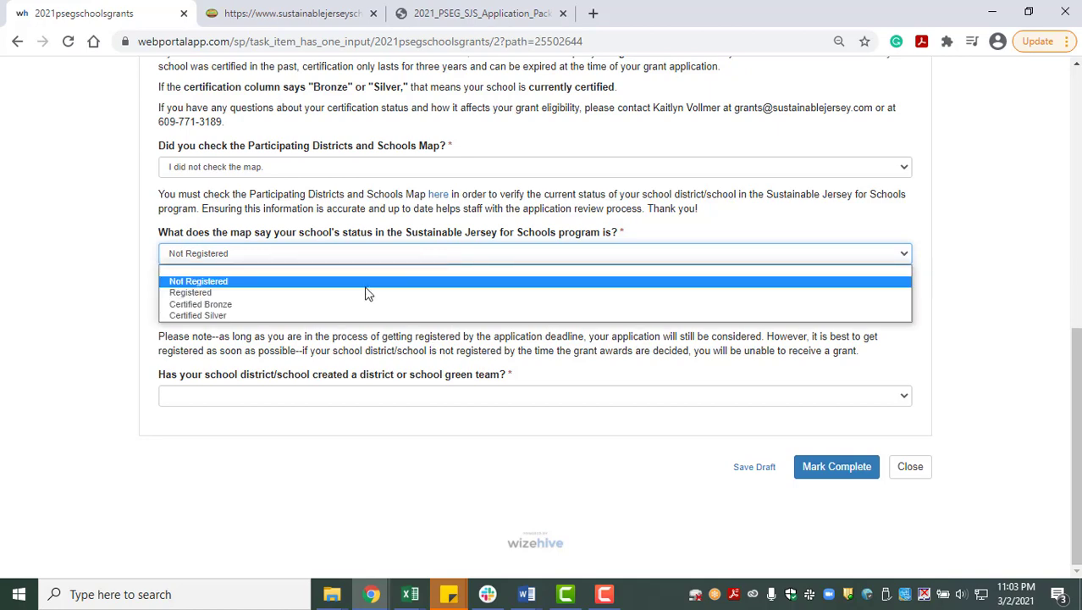
click(256, 293)
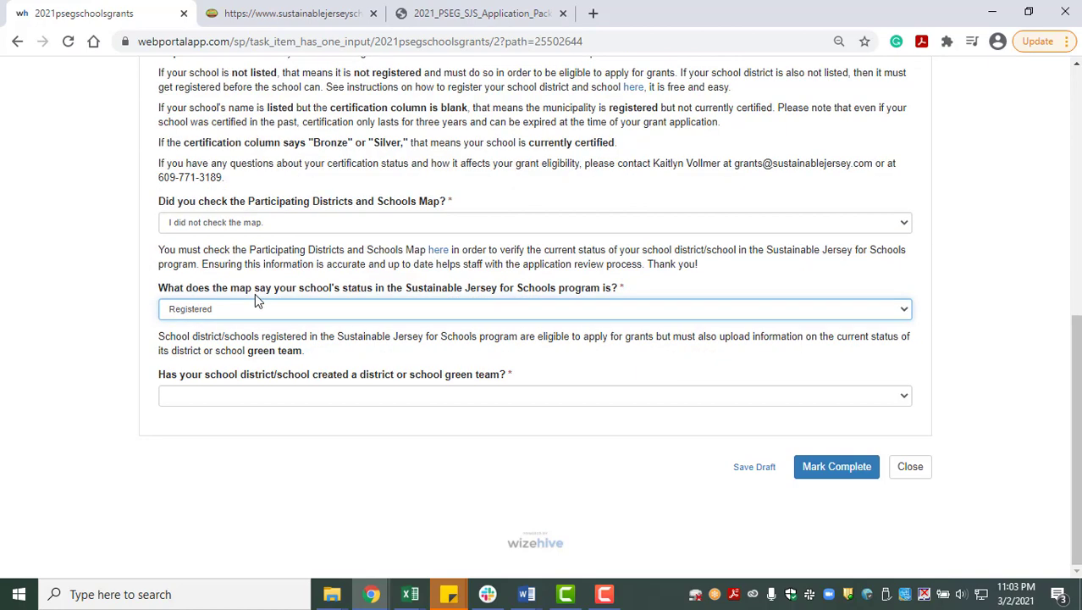
click(260, 314)
click(260, 363)
click(255, 379)
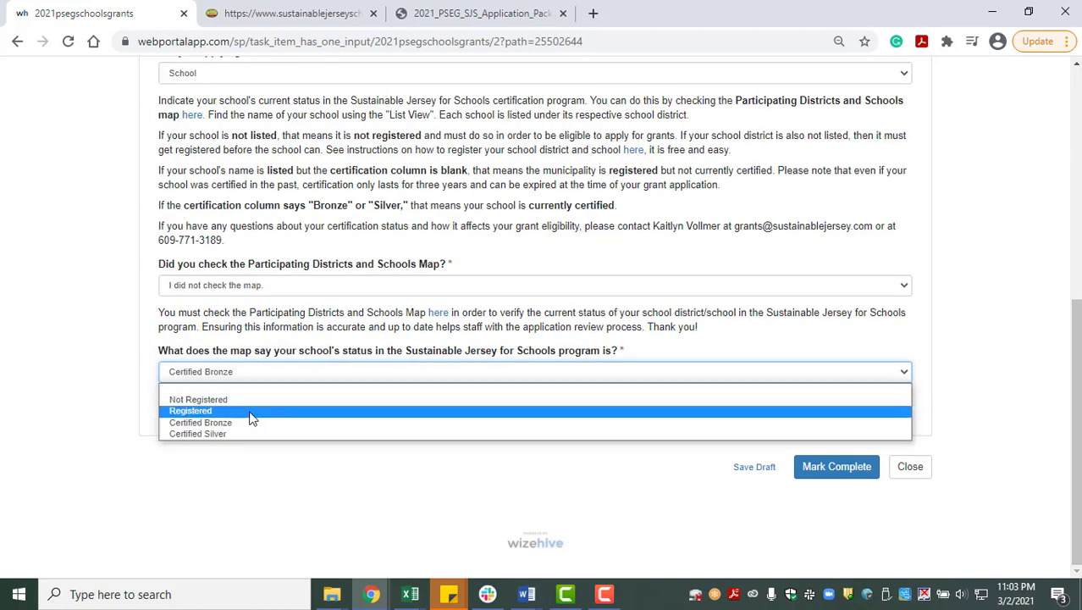
click(251, 413)
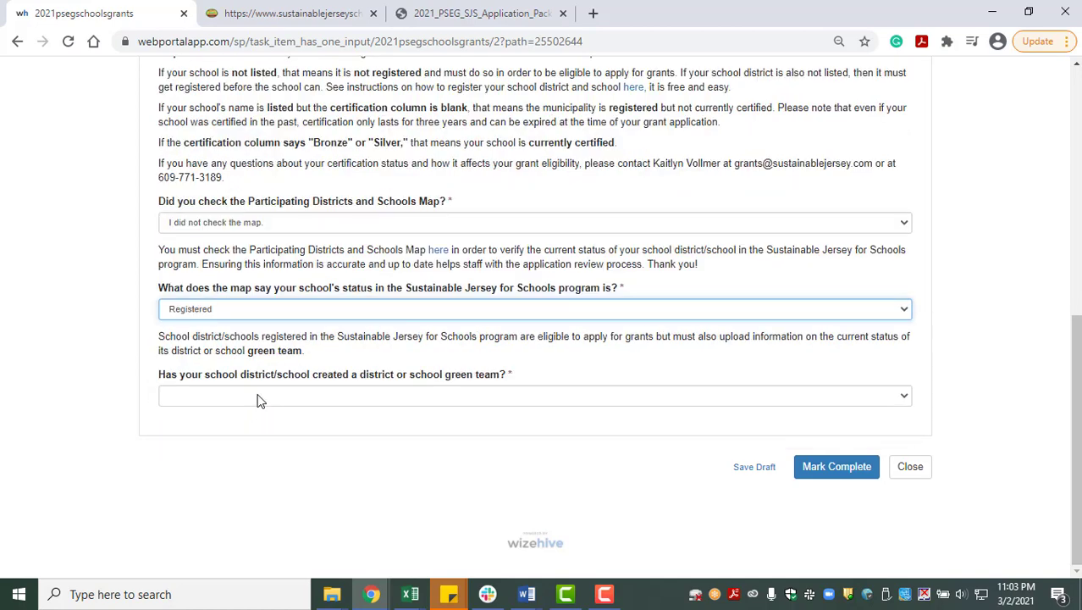
- Answer 'Yes, there is a green team.' and choose a file for the members list
click(260, 398)
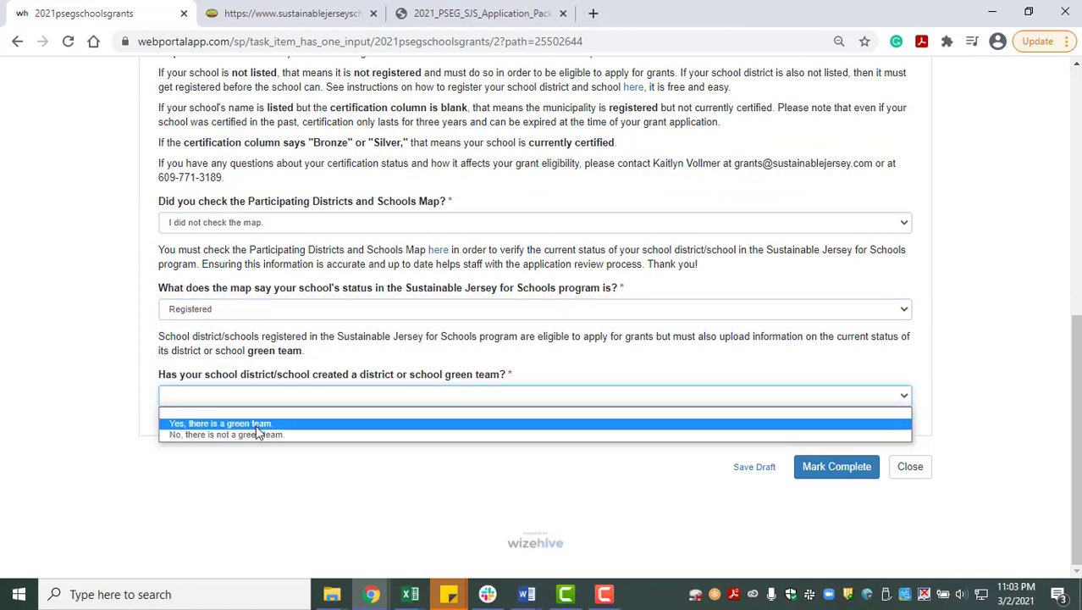
click(256, 423)
scroll(260, 420, down, 3)
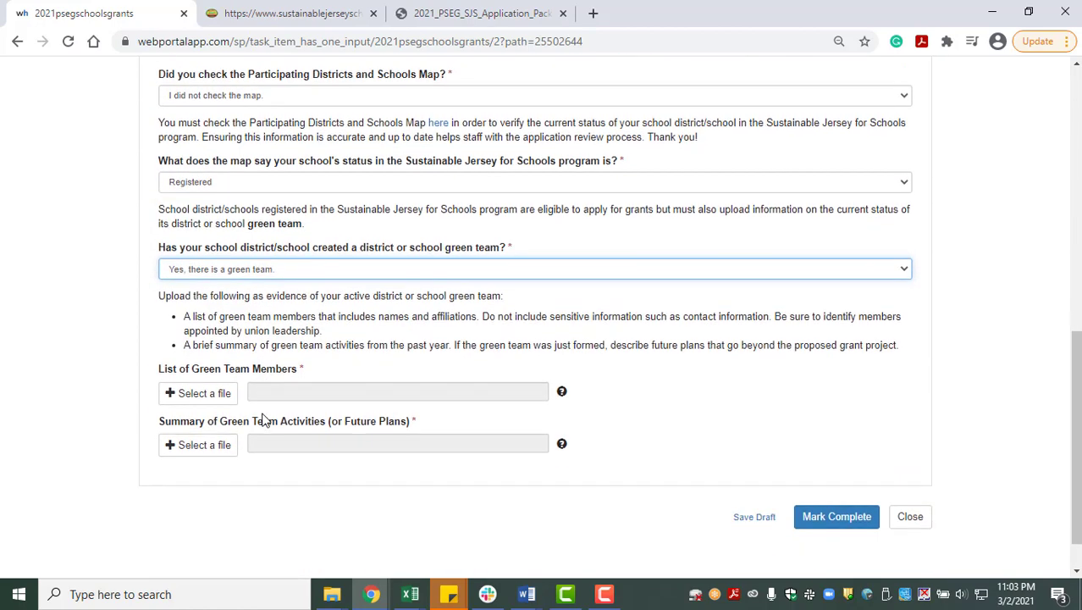
click(250, 258)
click(251, 242)
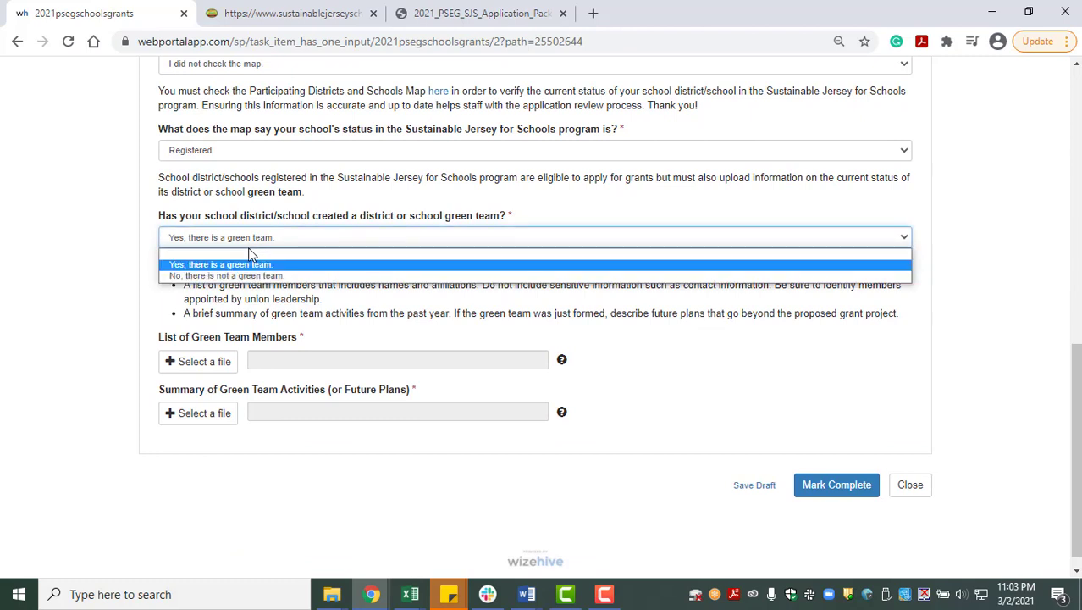
click(222, 286)
scroll(222, 282, down, 1)
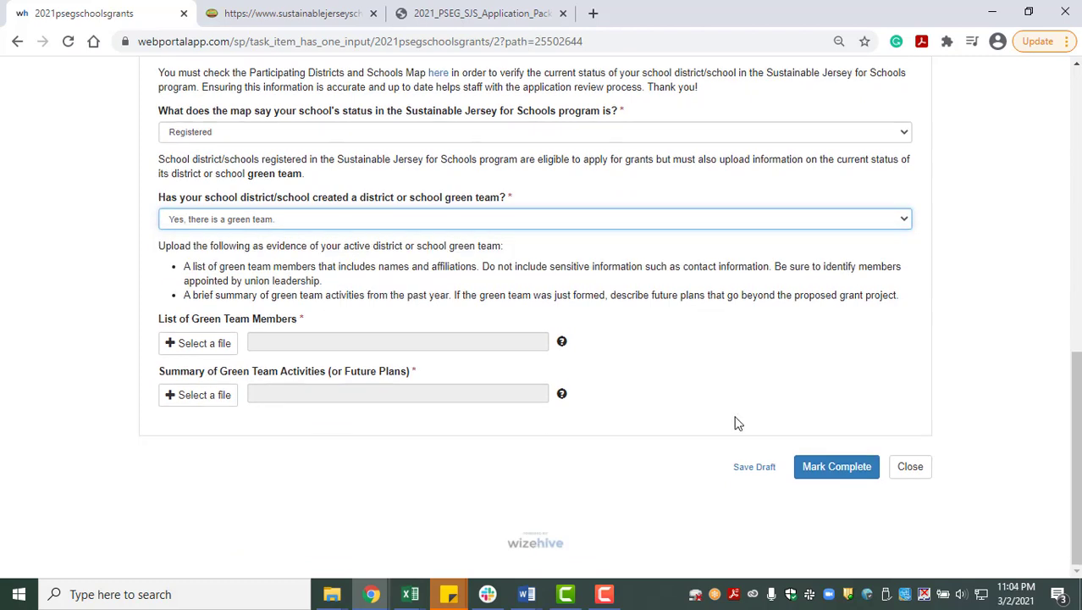
click(193, 343)
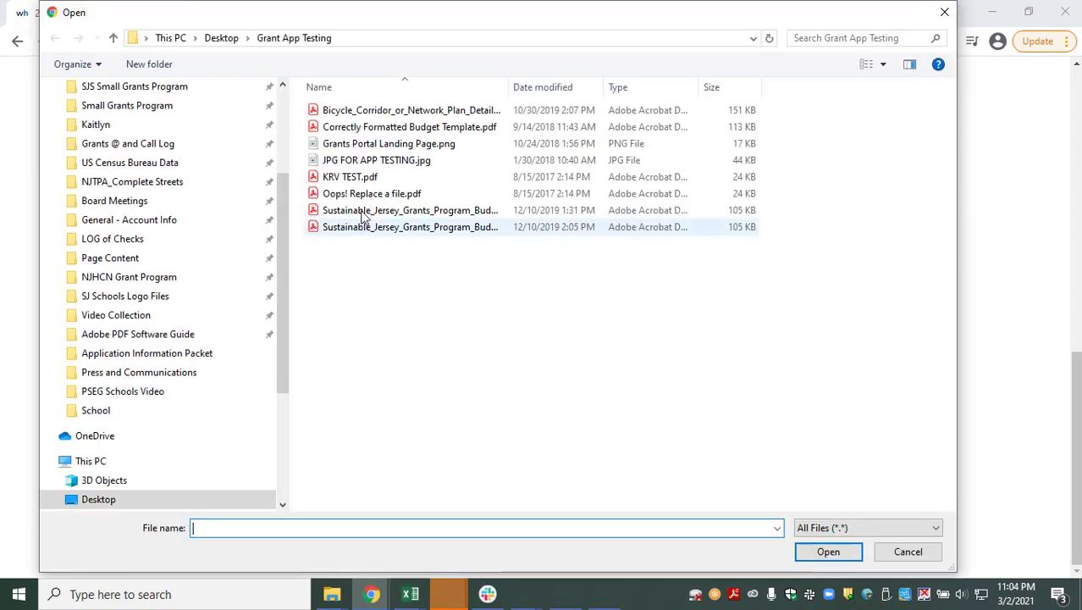
- Upload KRV TEST.pdf as both the green team members list and activities summary
click(360, 177)
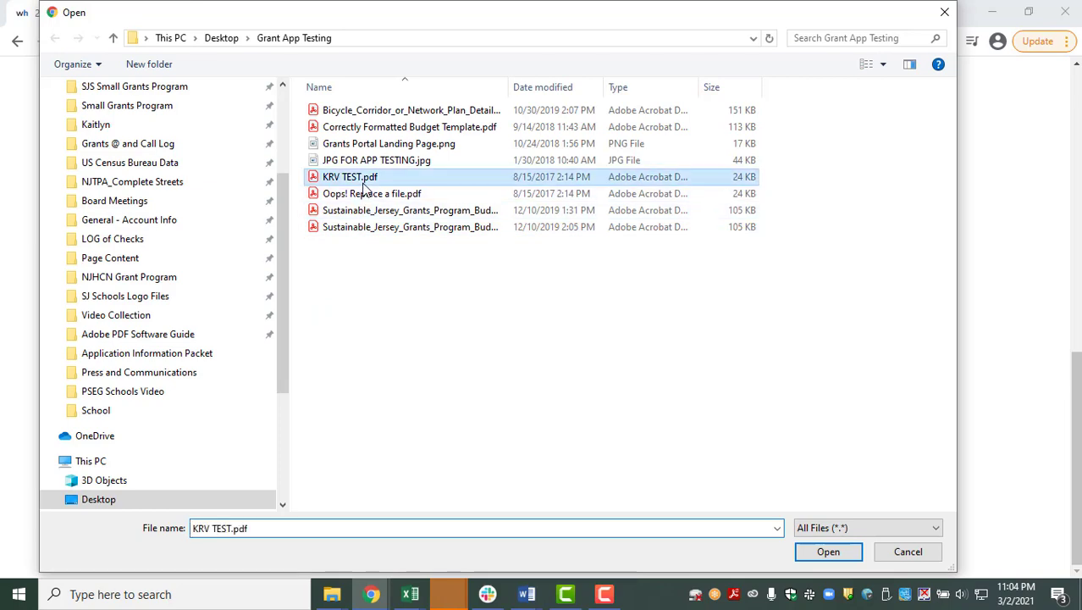
click(827, 551)
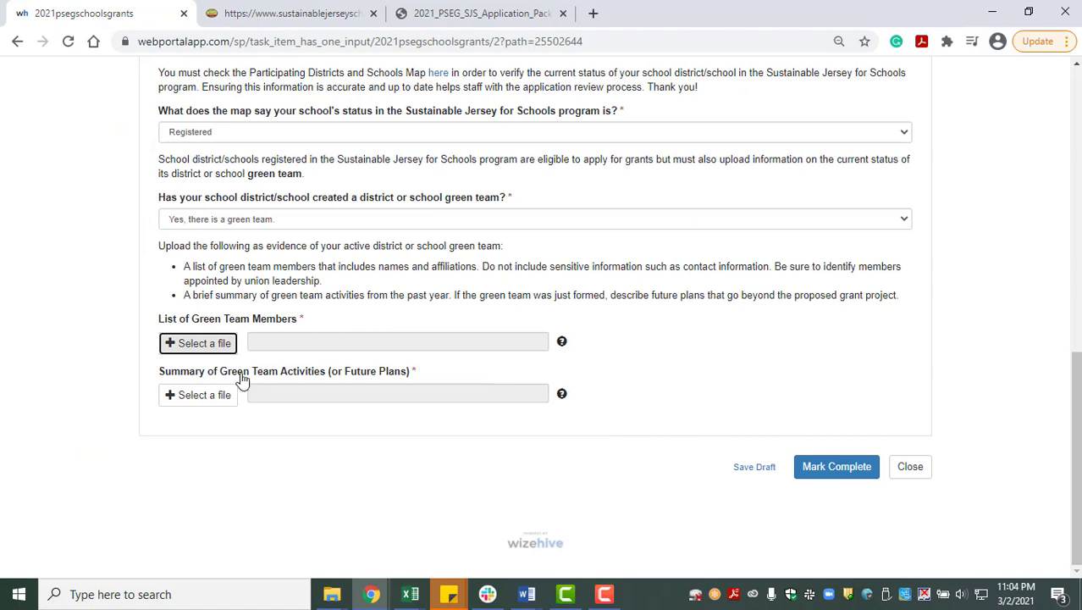
click(205, 398)
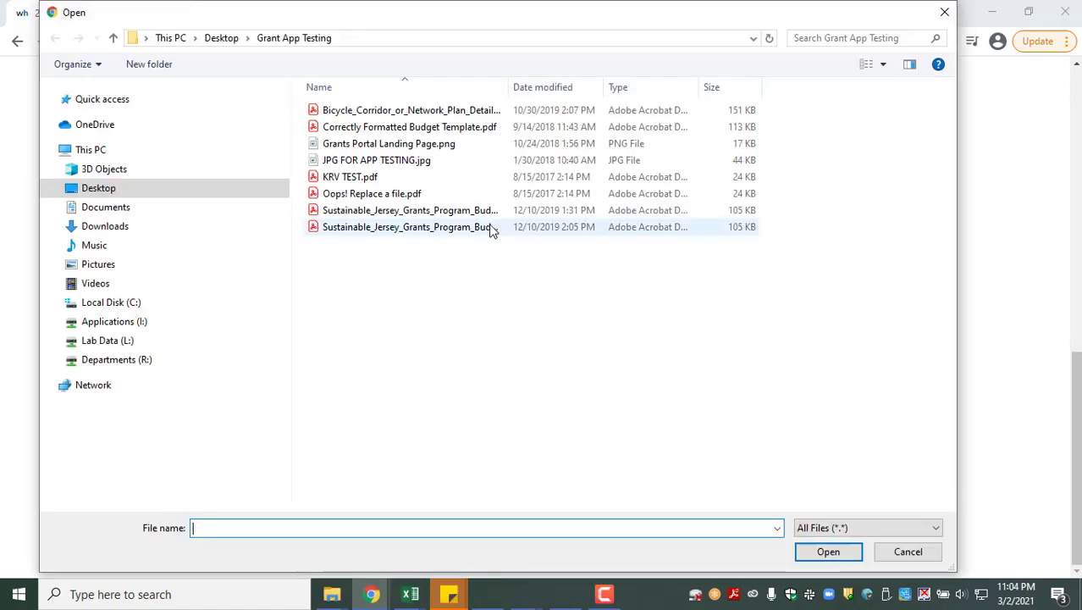
click(363, 179)
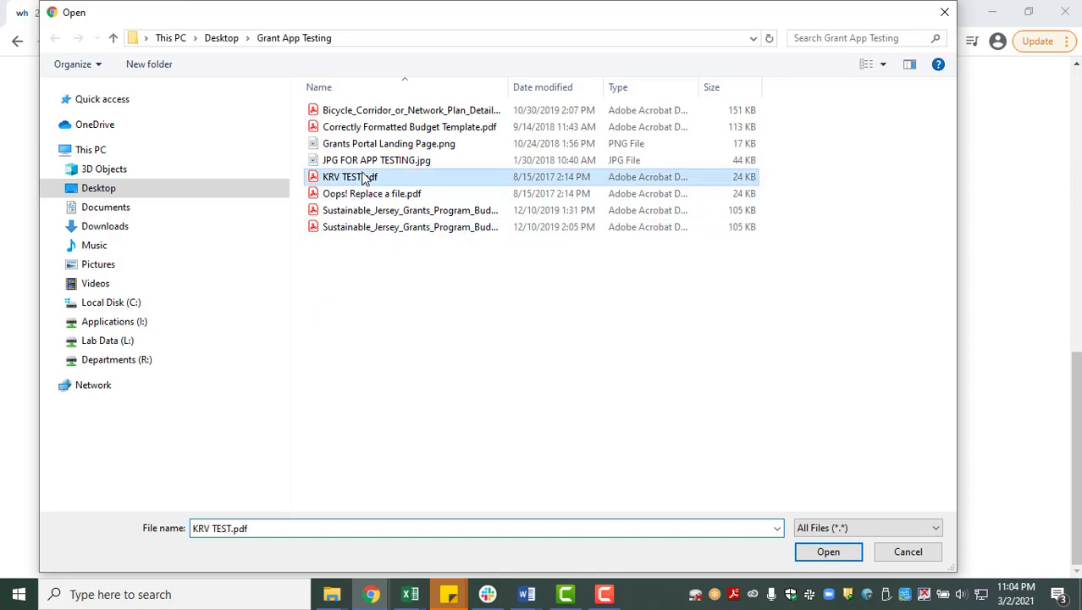
click(819, 555)
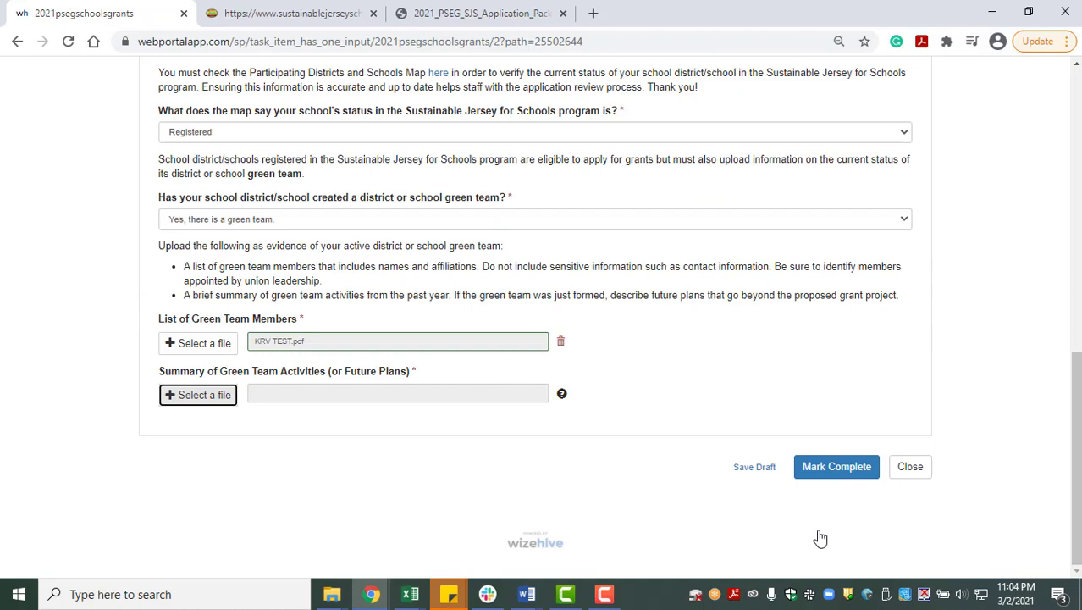